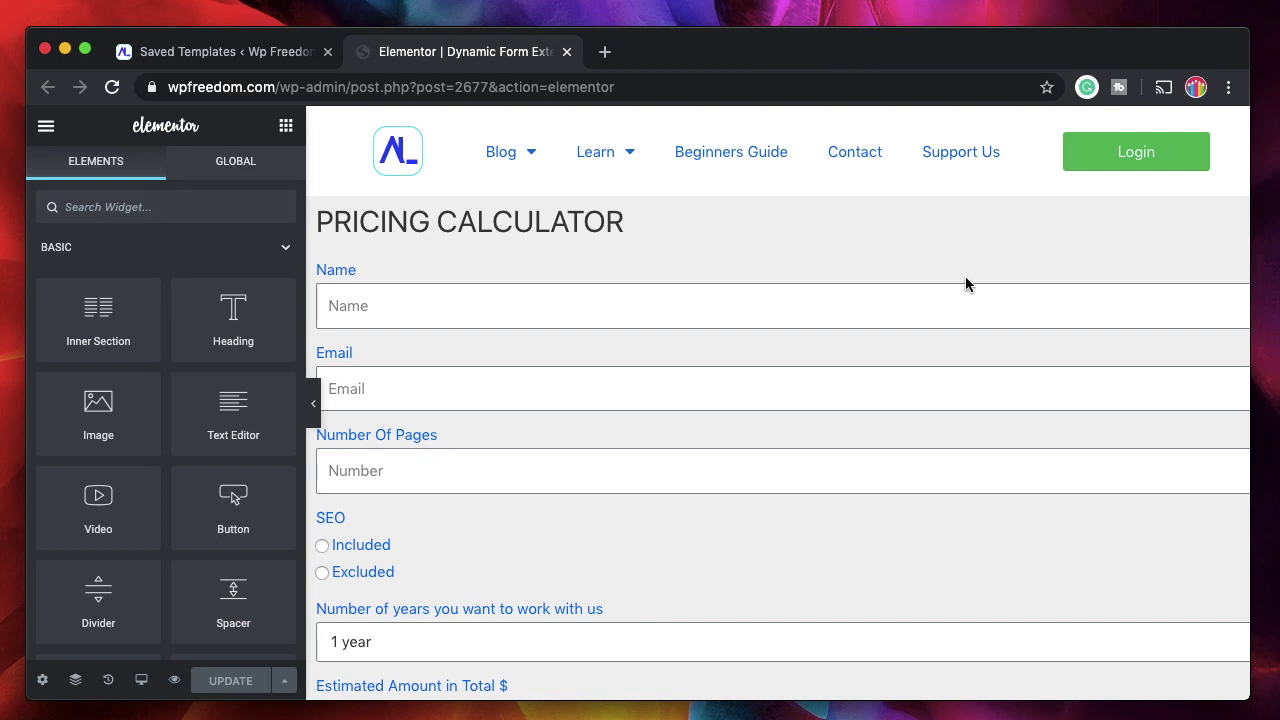
Scroll through the Pricing Calculator form to review its fields.
scroll(682, 496, "down", 3)
scroll(651, 371, "up", 3)
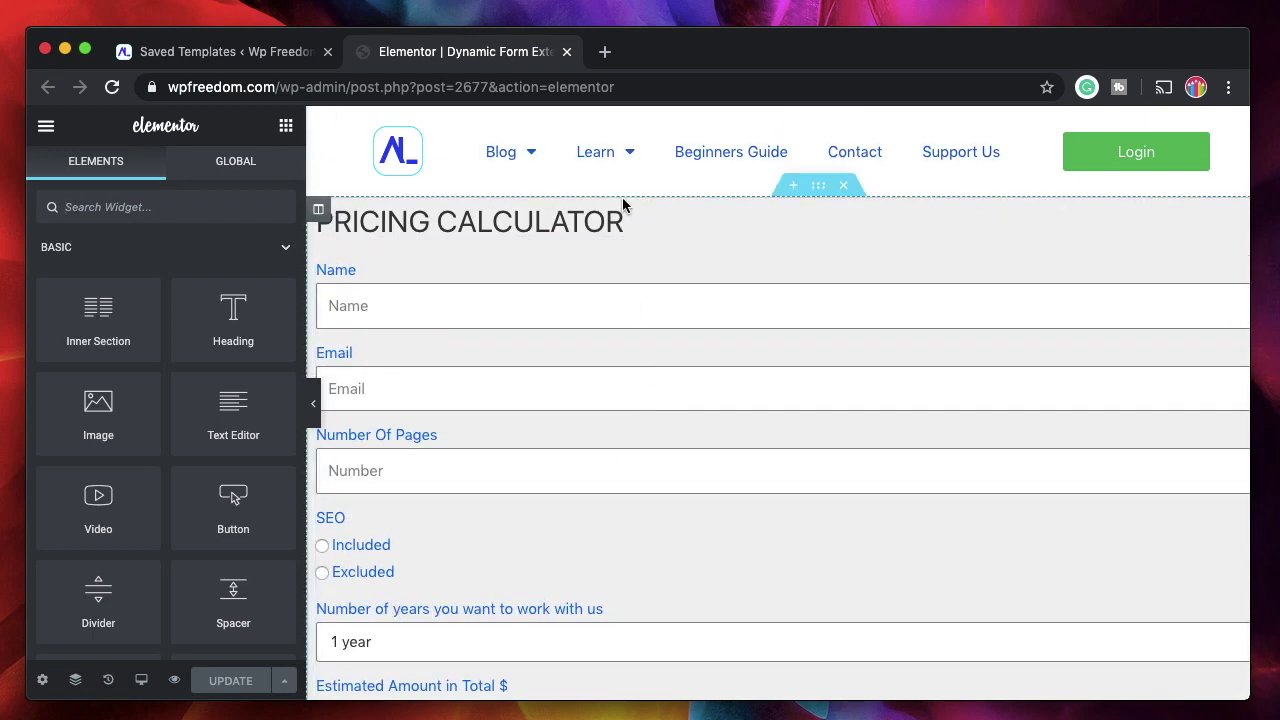
Open the page settings briefly, then go back to the Elements widget list.
left_click(42, 682)
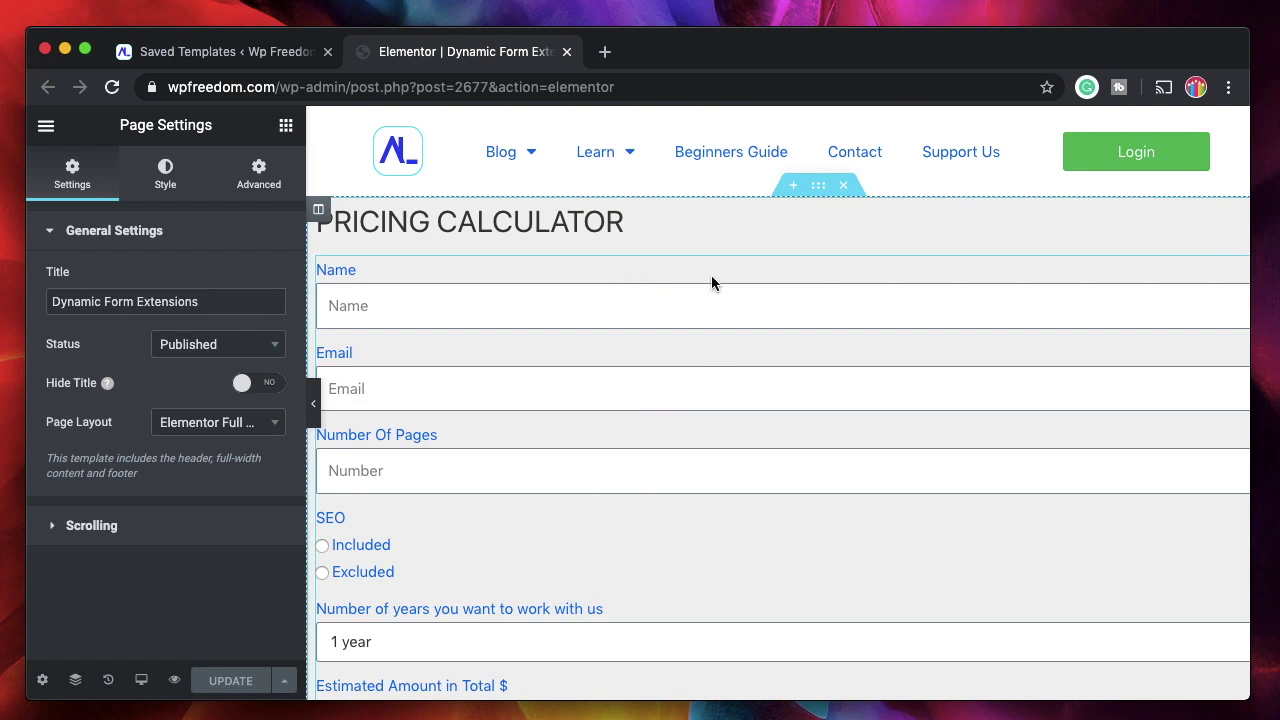
left_click(281, 131)
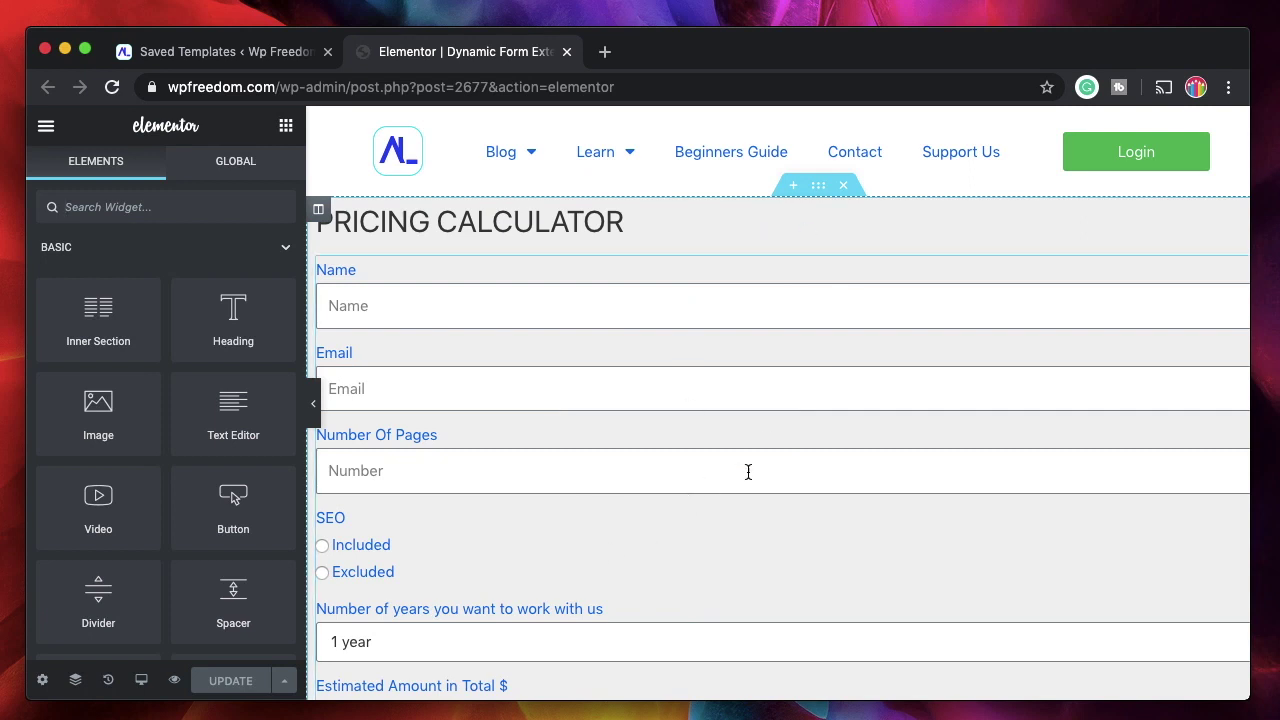
mouse_move(788, 125)
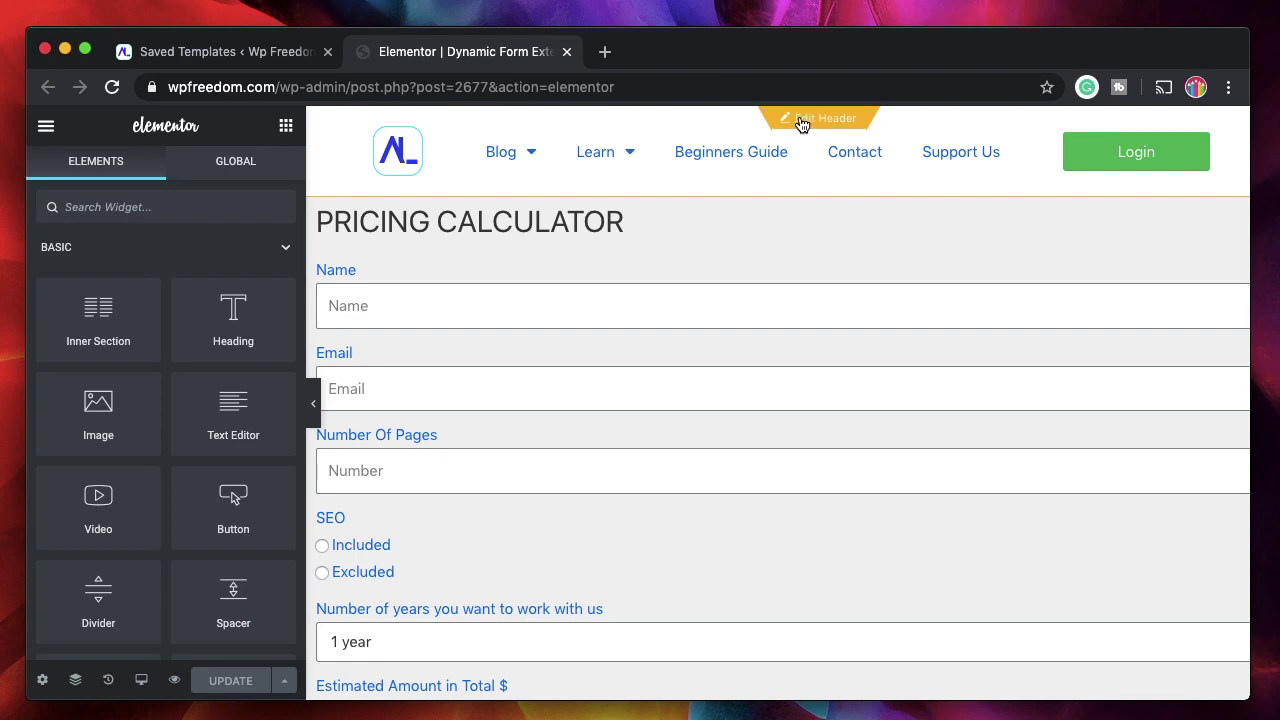
Delete the header's right column with the Login button and update the header.
left_click(801, 121)
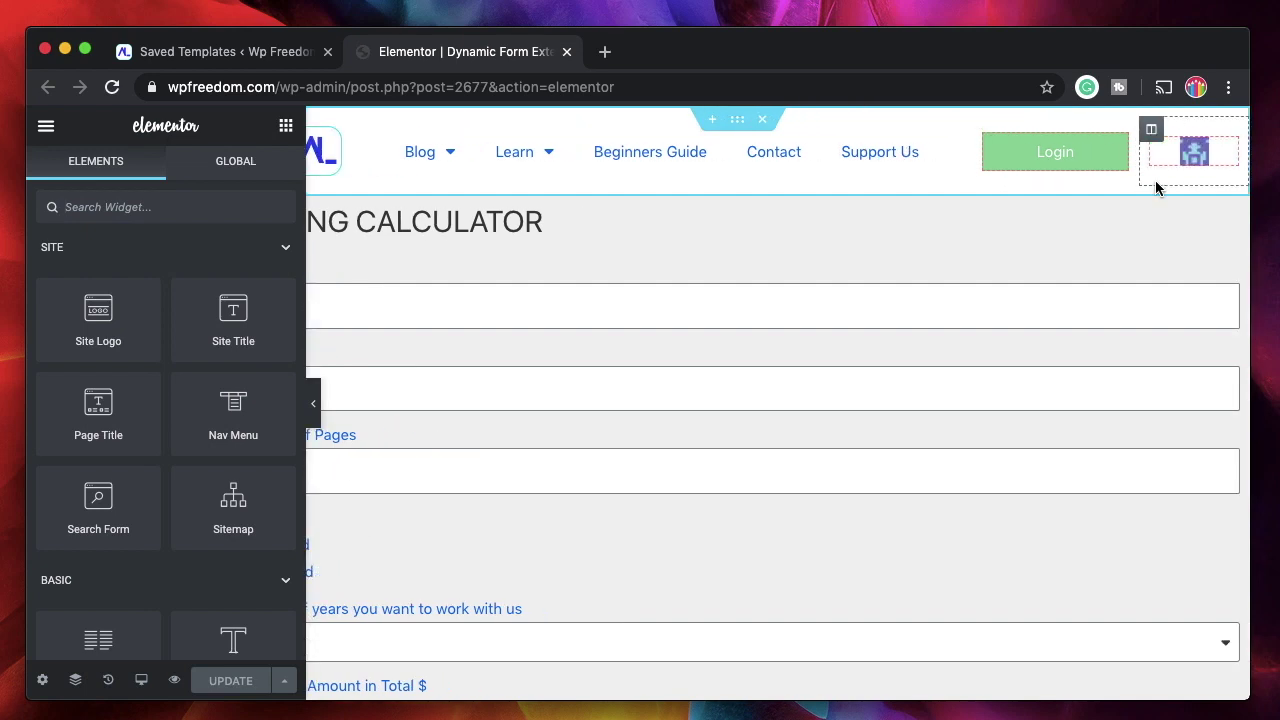
right_click(989, 125)
left_click(1051, 463)
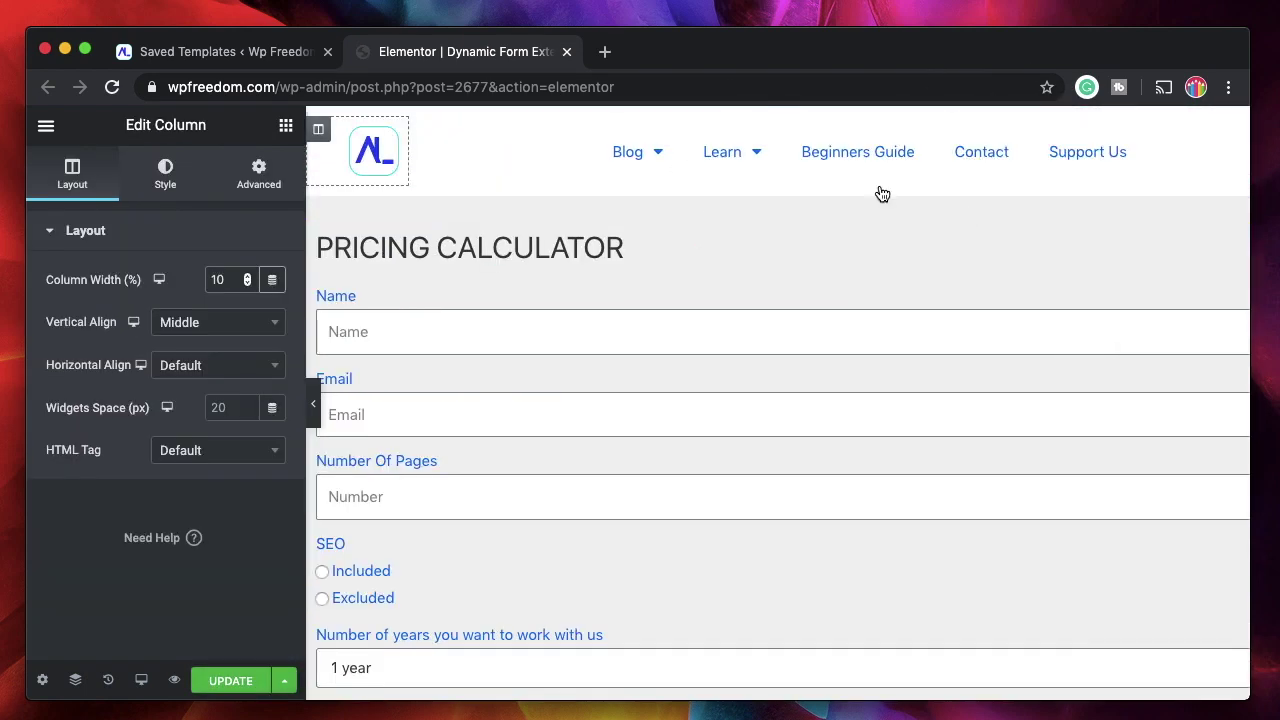
left_click(231, 681)
mouse_move(809, 243)
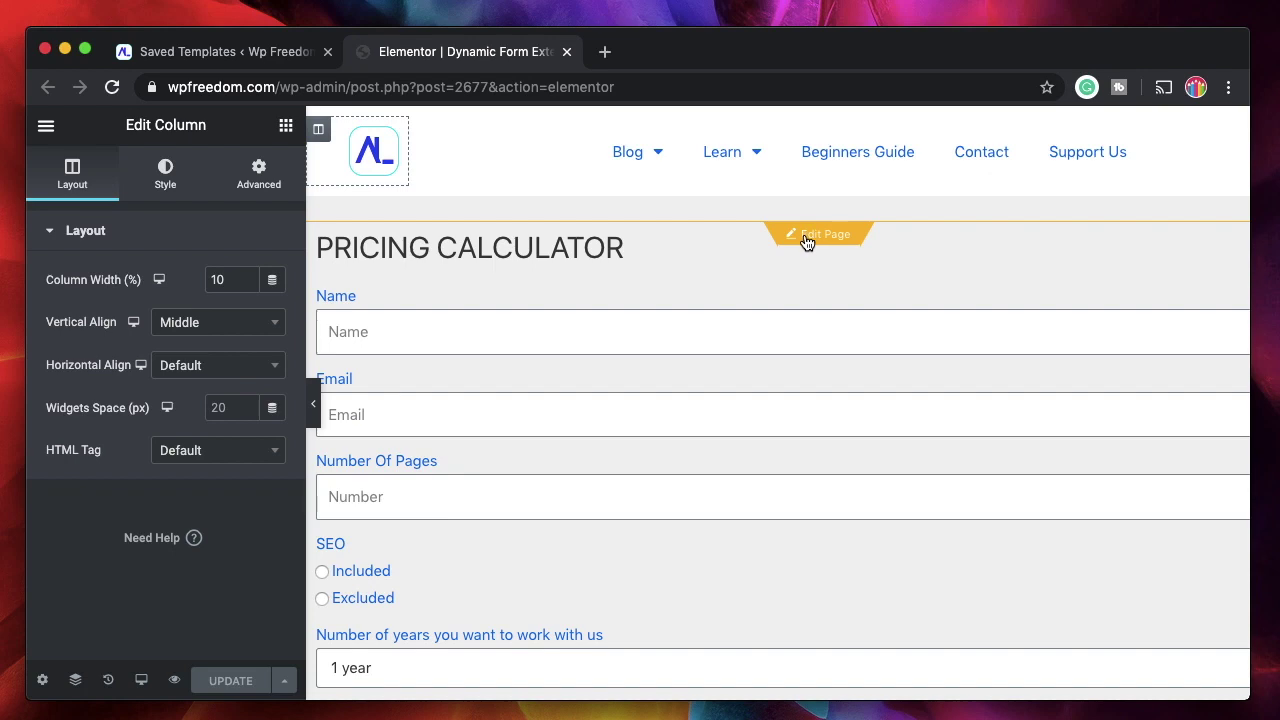
Return to the page and open the site footer for editing.
left_click(807, 240)
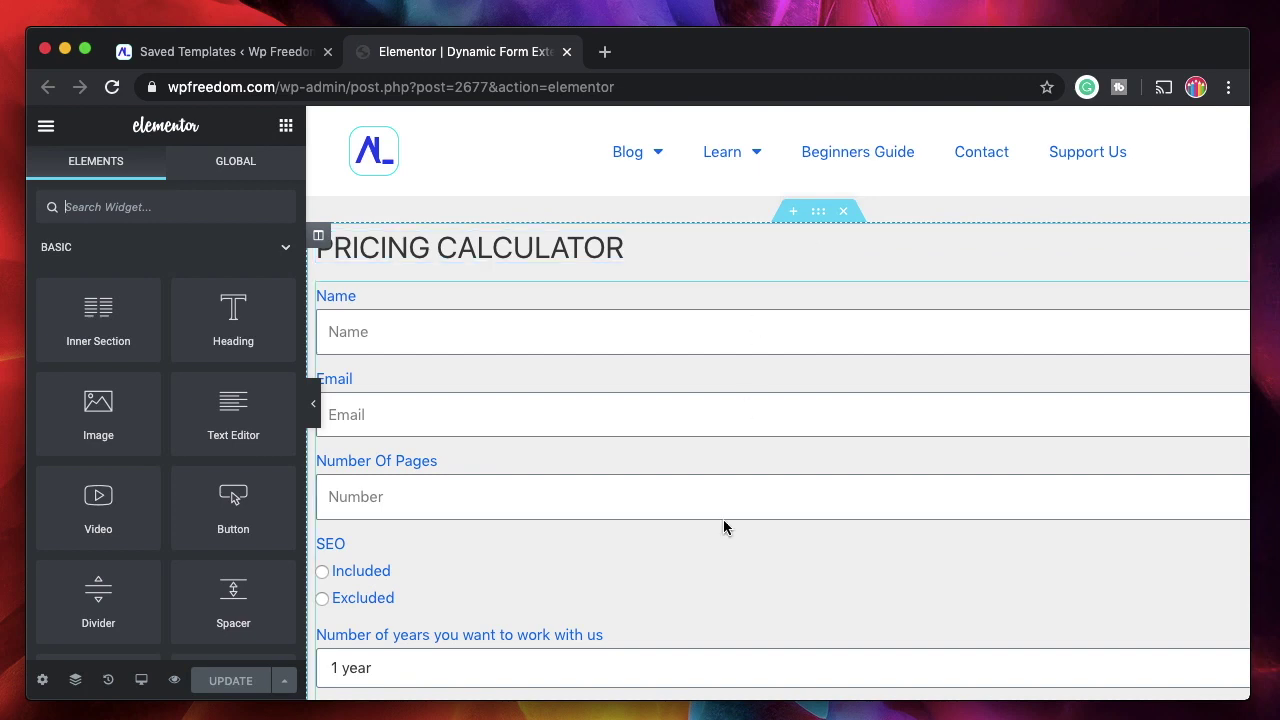
scroll(717, 558, "down", 6)
scroll(717, 562, "down", 3)
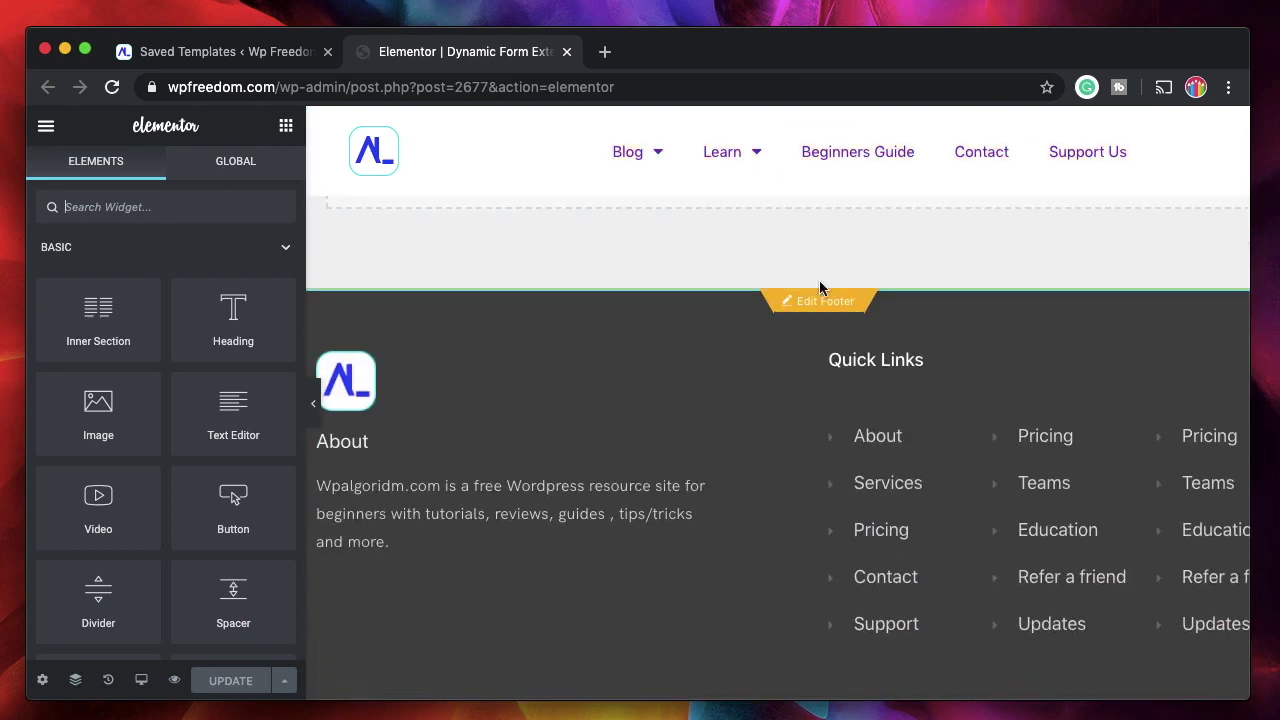
mouse_move(821, 316)
left_click(817, 309)
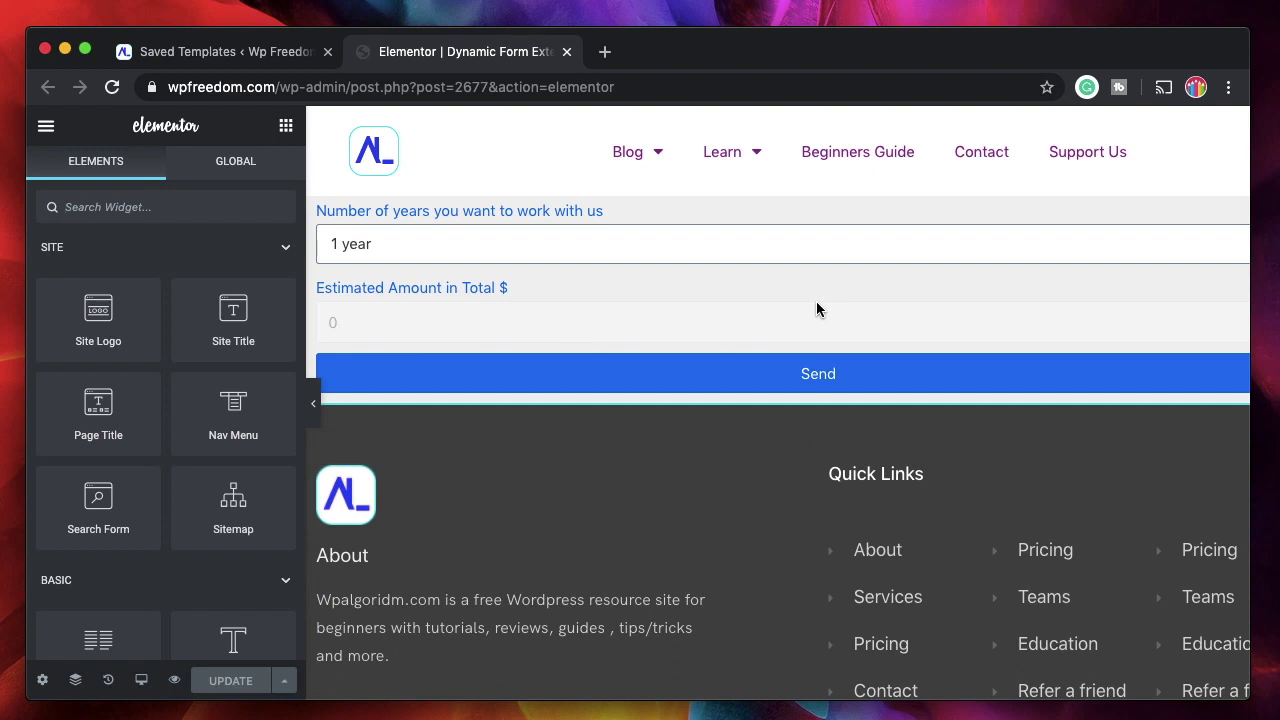
Append 'And the best Elementor content as well.' to the footer's About text and update.
scroll(816, 309, "up", 5)
scroll(816, 301, "down", 10)
scroll(817, 303, "up", 3)
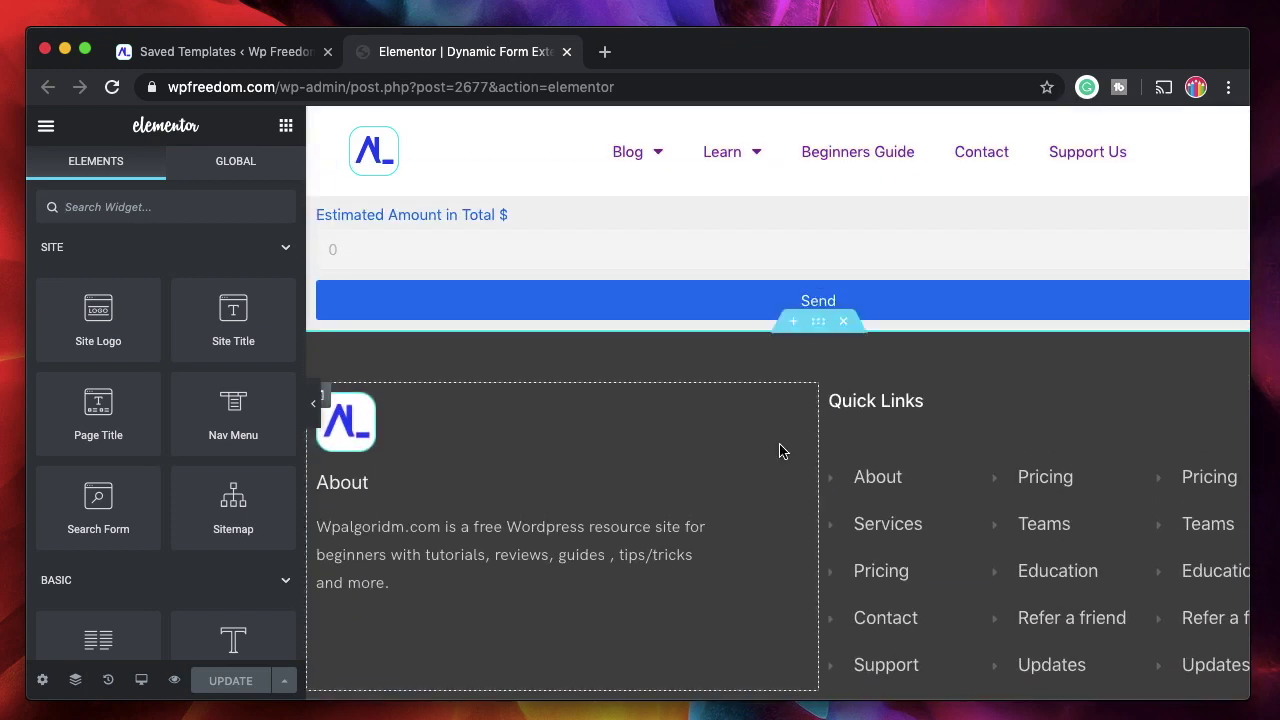
left_click(697, 528)
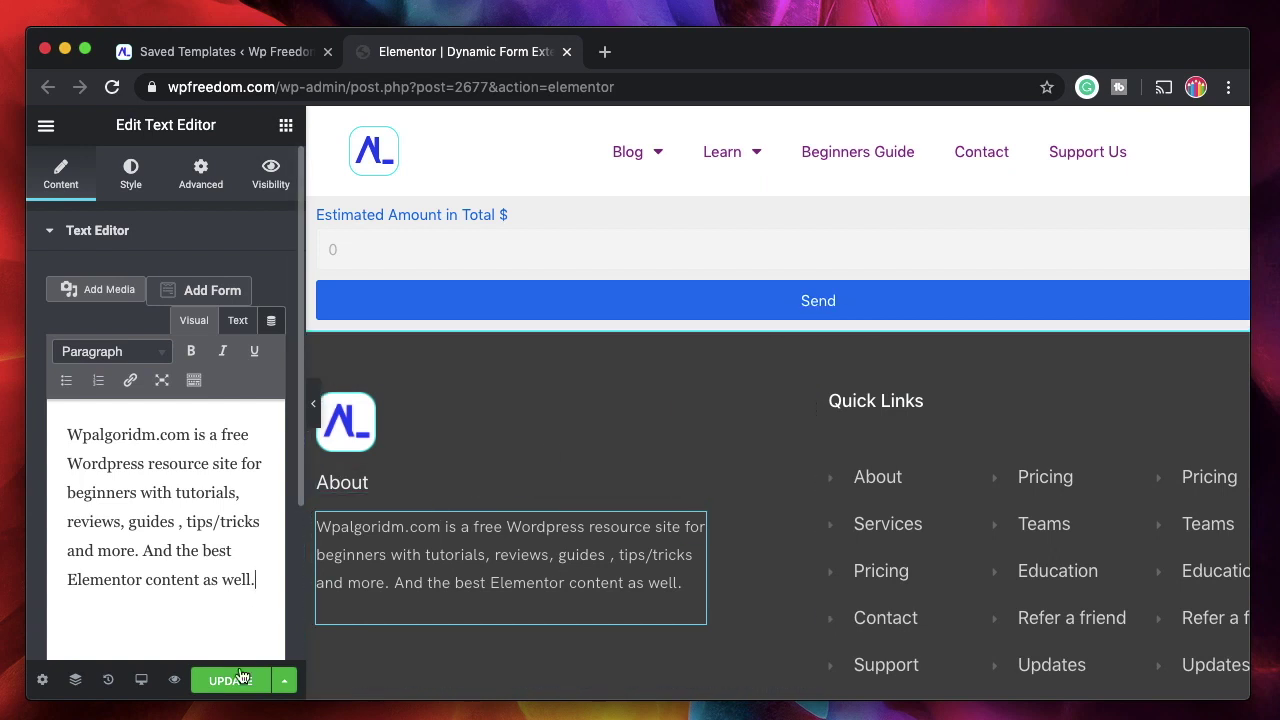
left_click(235, 680)
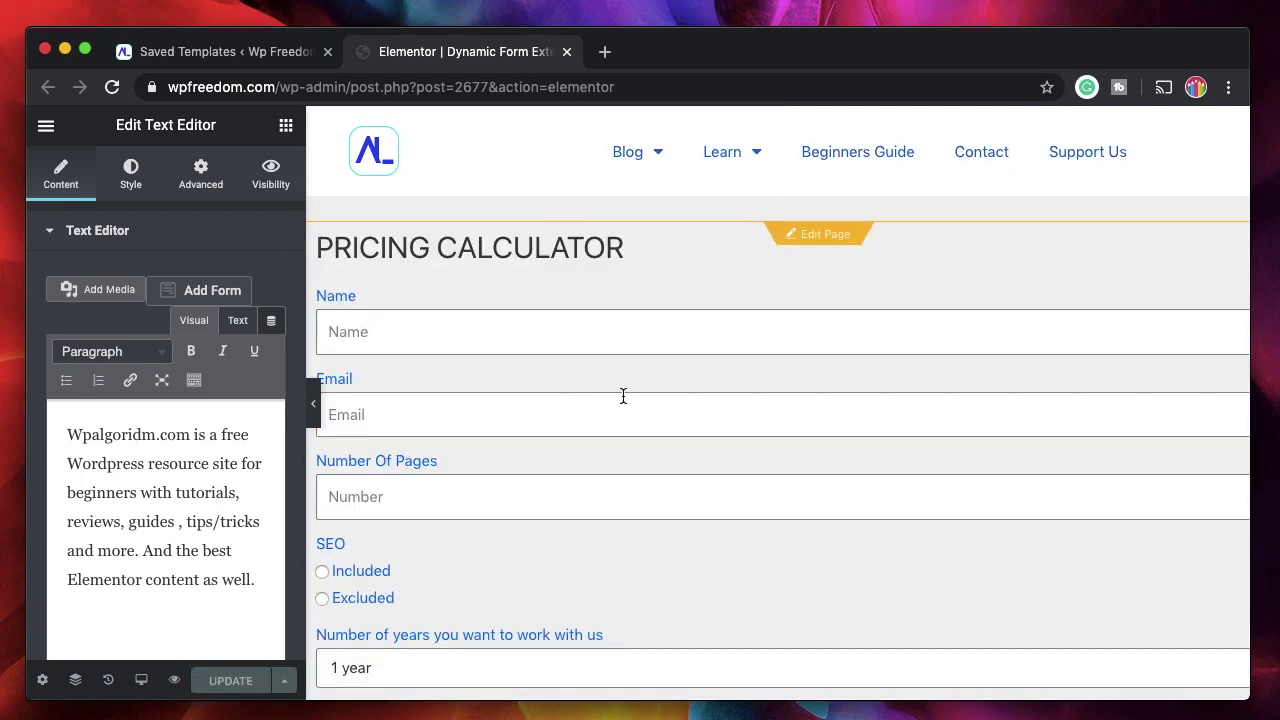
Return to the page and set its layout to Elementor Canvas.
left_click(42, 679)
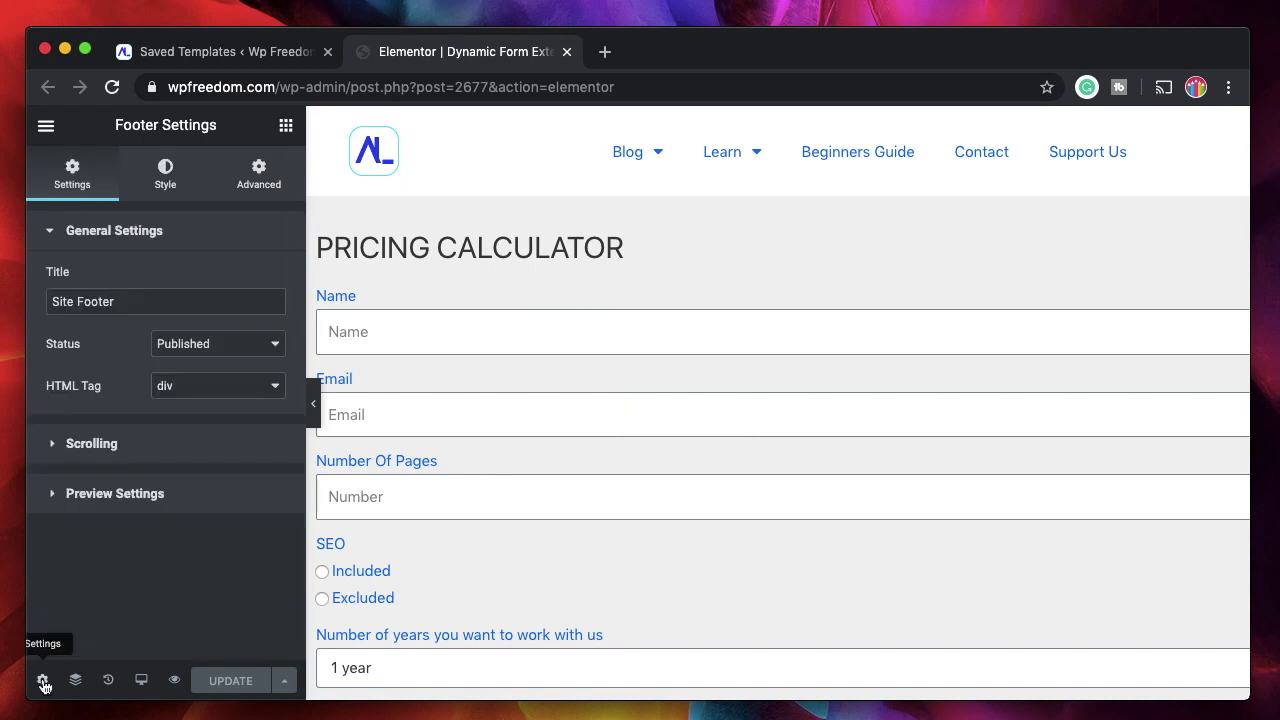
left_click(795, 256)
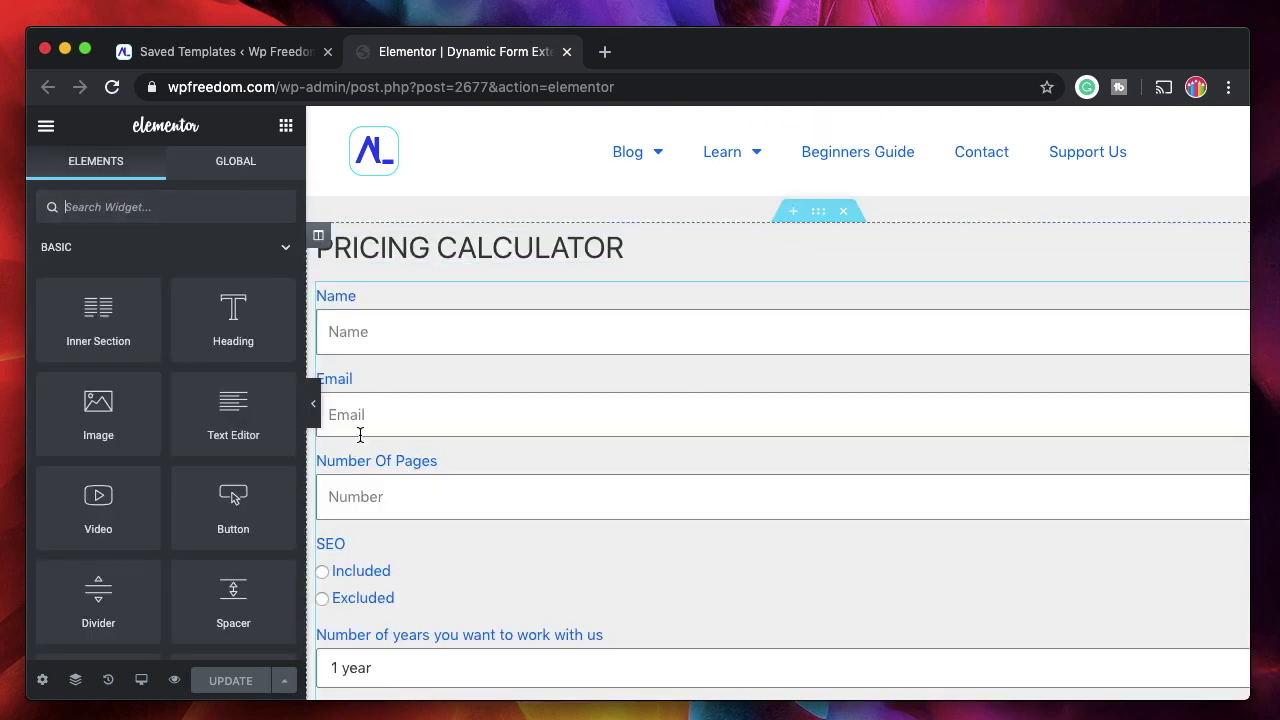
left_click(42, 682)
left_click(210, 428)
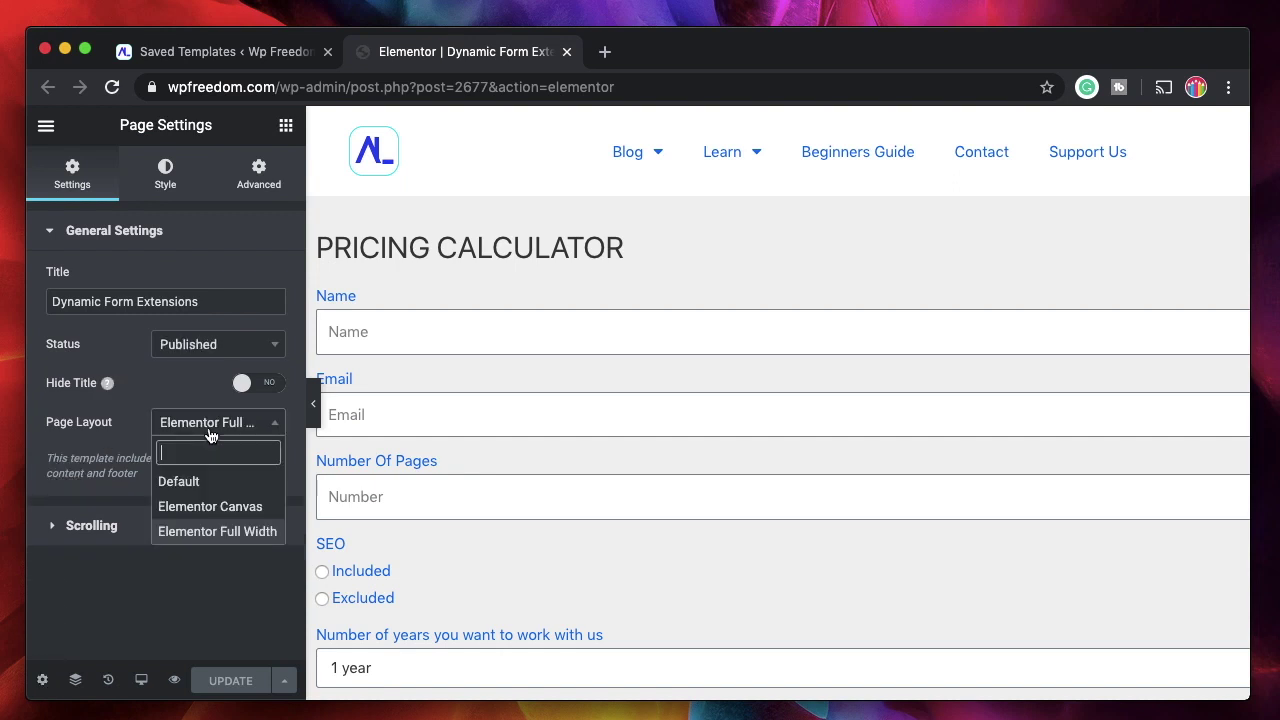
left_click(200, 506)
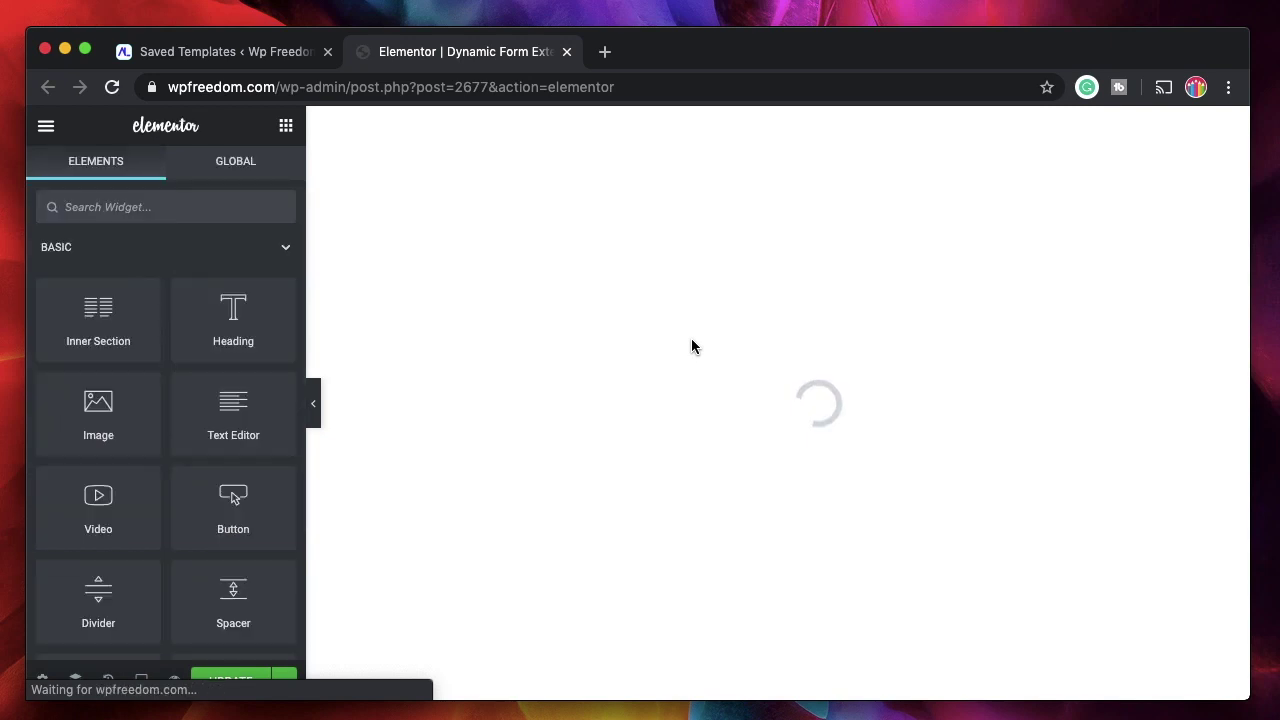
Change the page layout back to Default.
scroll(637, 354, "down", 4)
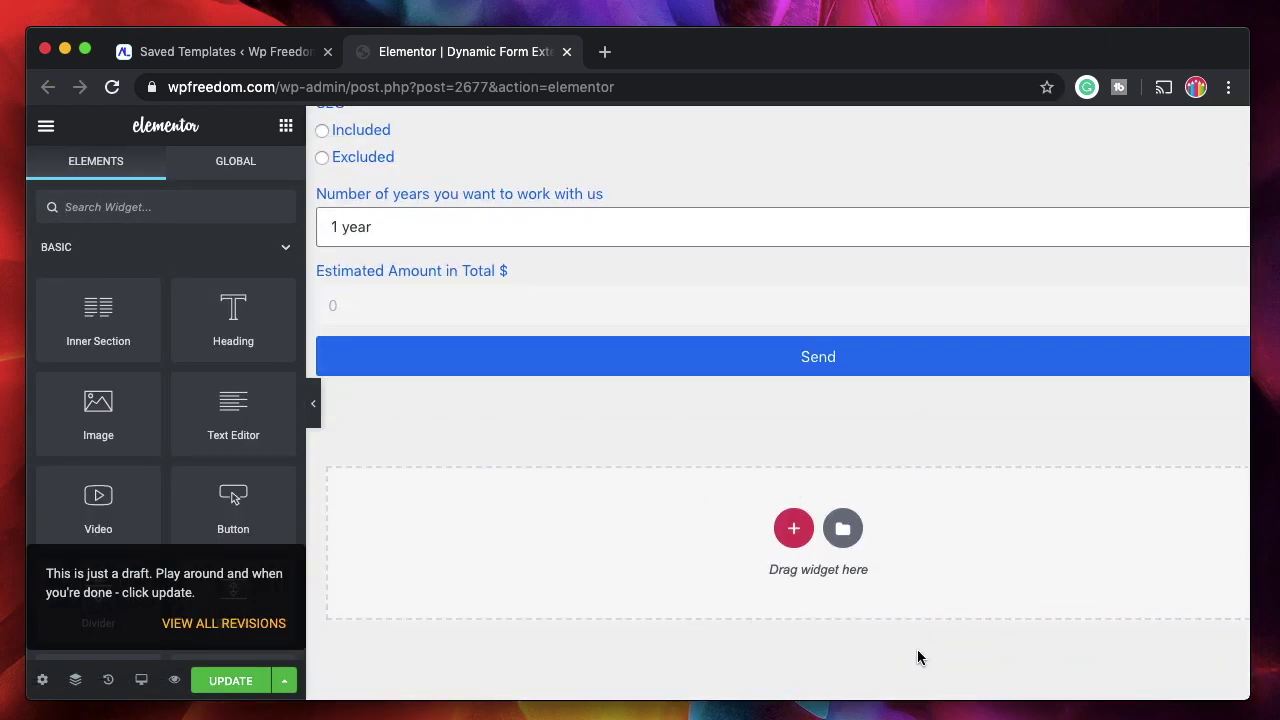
left_click(42, 679)
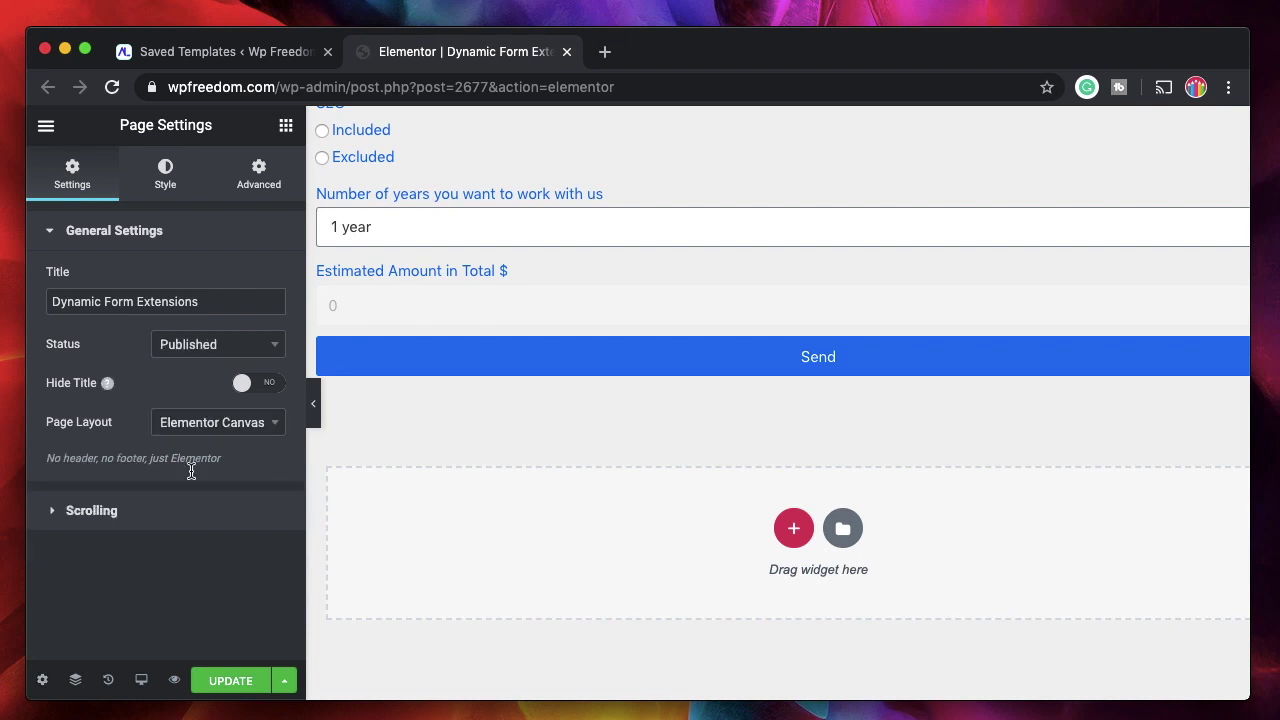
left_click(211, 419)
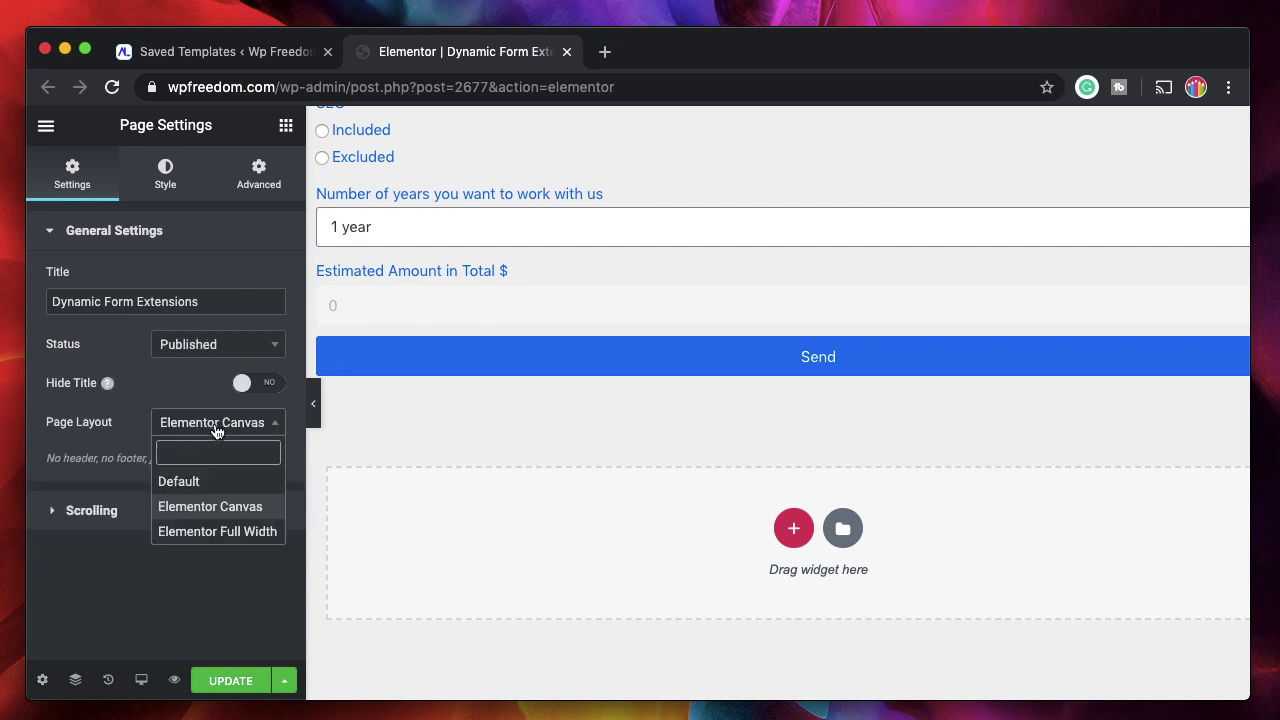
left_click(215, 482)
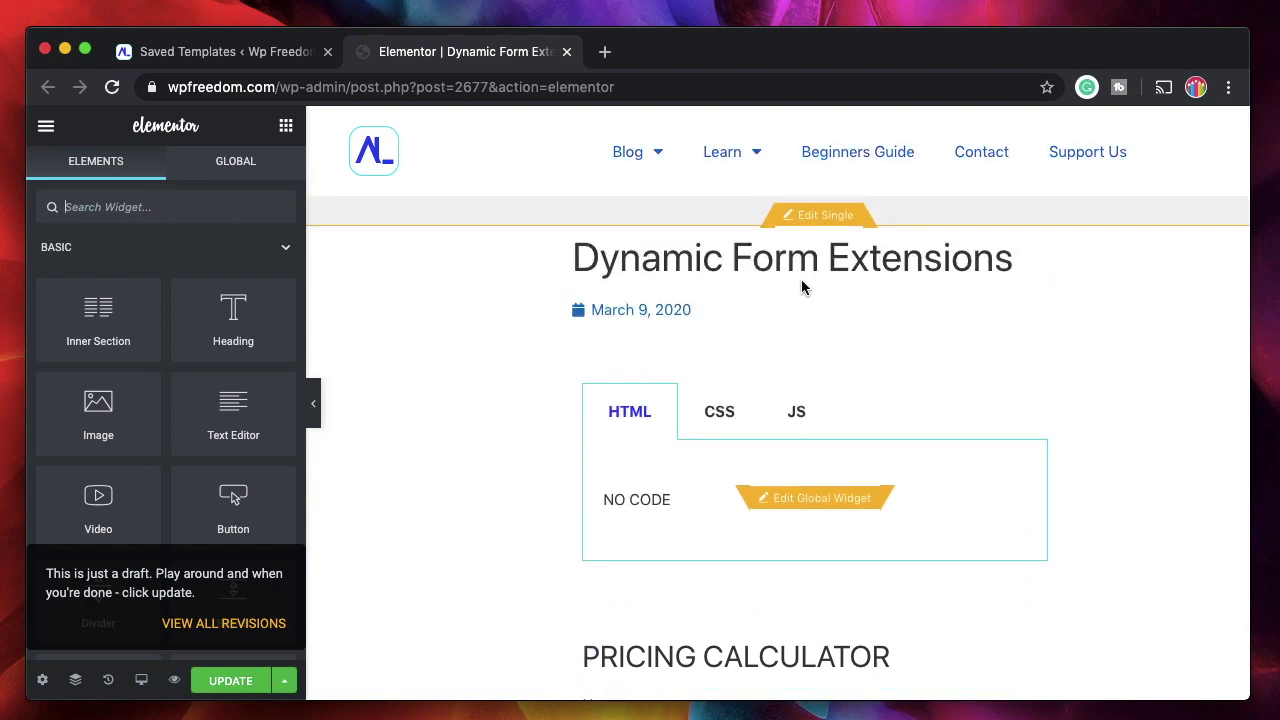
Discard the unsaved changes and reopen the page's general settings.
left_click(820, 218)
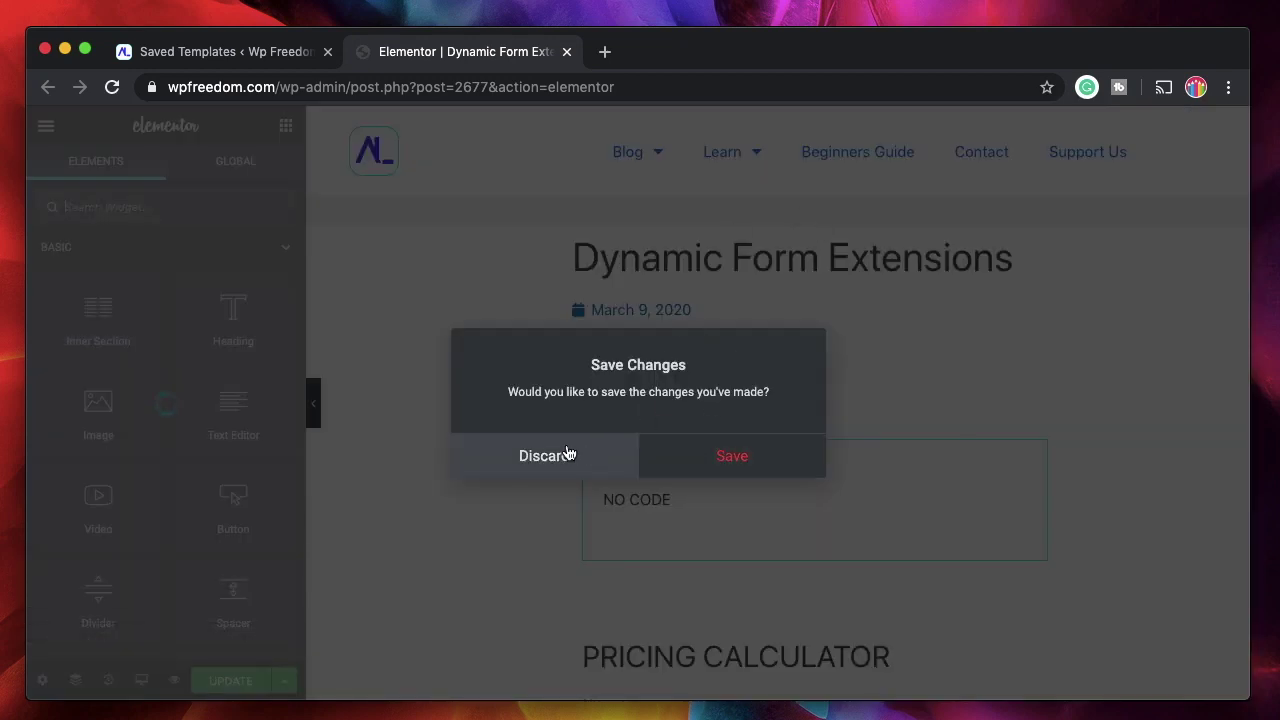
left_click(568, 453)
left_click(810, 226)
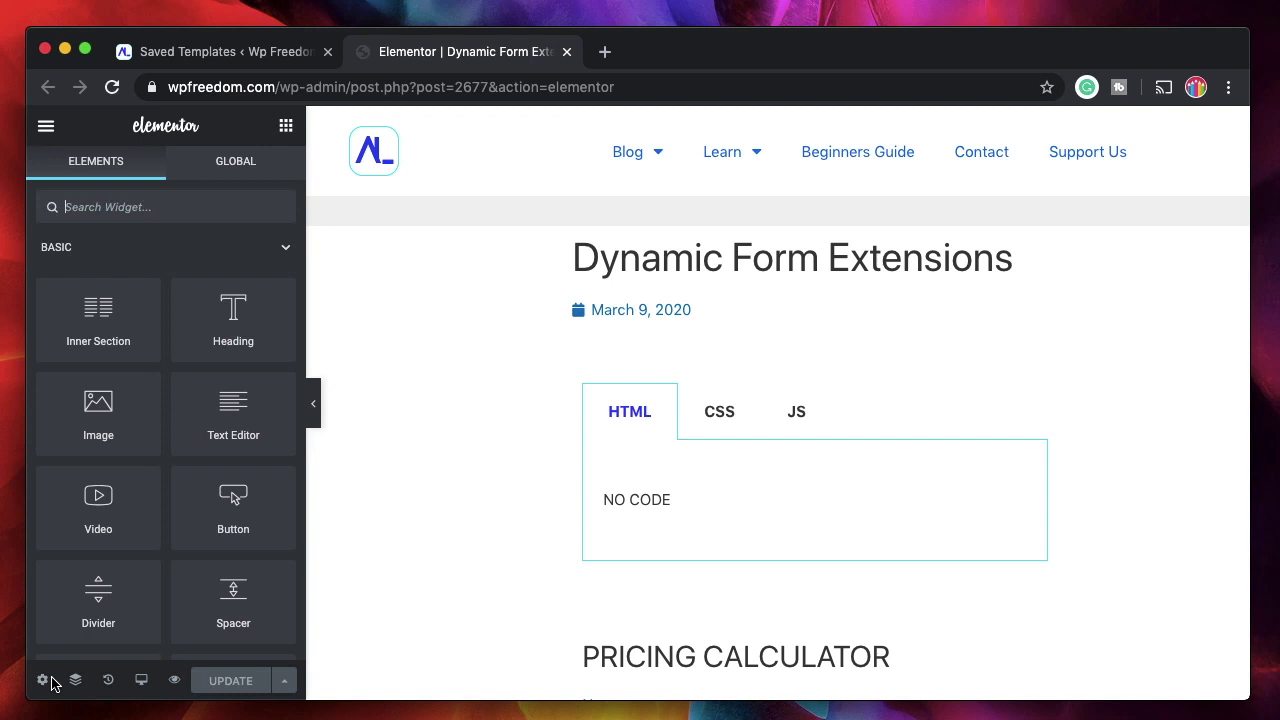
left_click(44, 679)
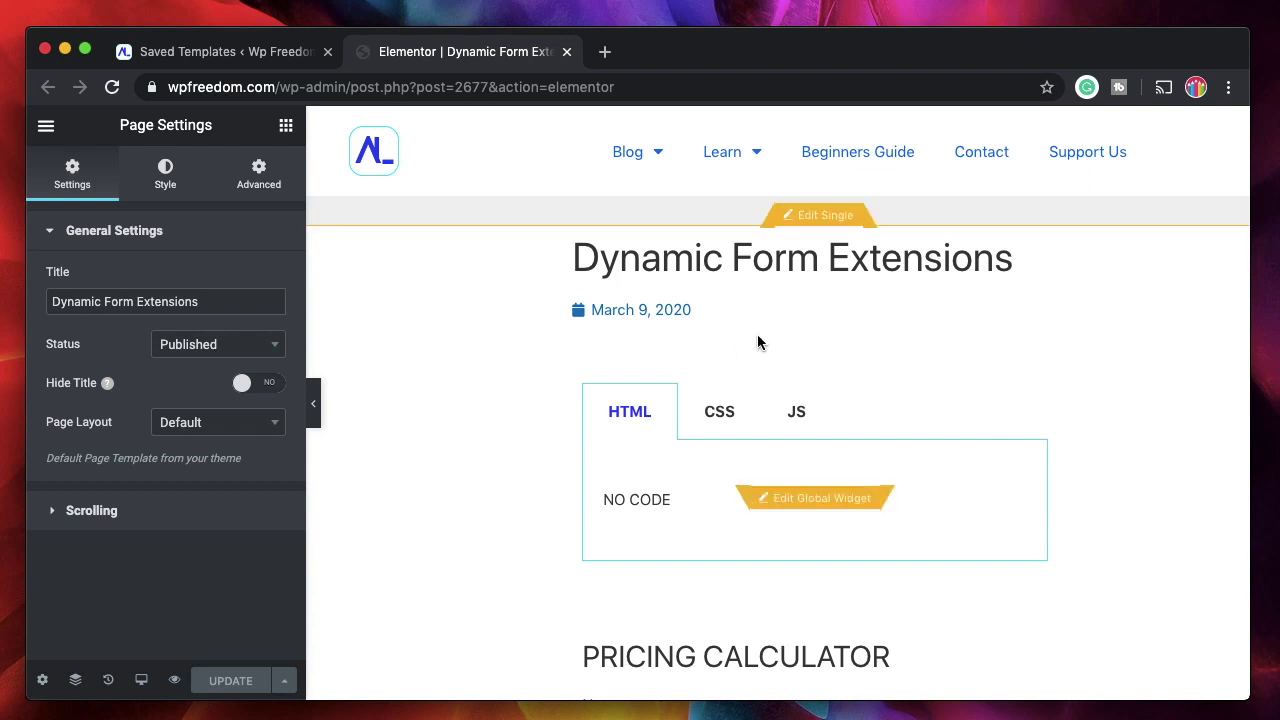
Set the Page Layout to Elementor Full Width.
scroll(765, 330, "down", 5)
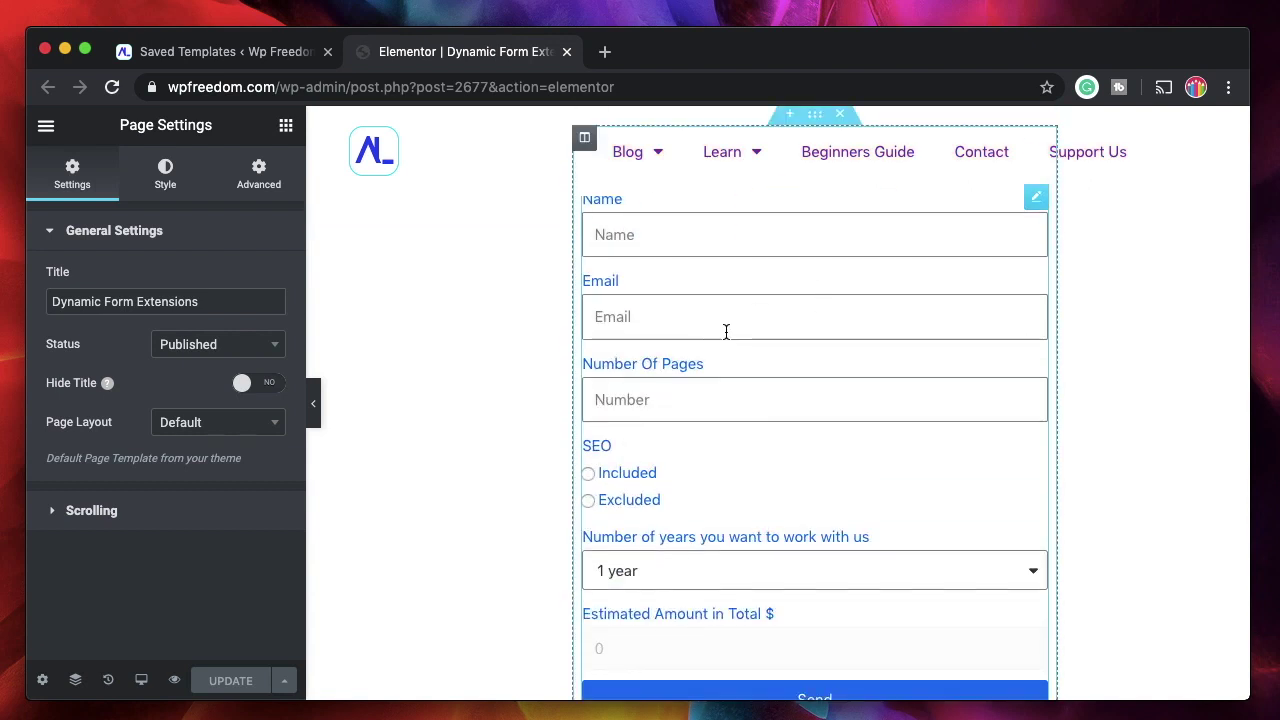
scroll(811, 369, "up", 5)
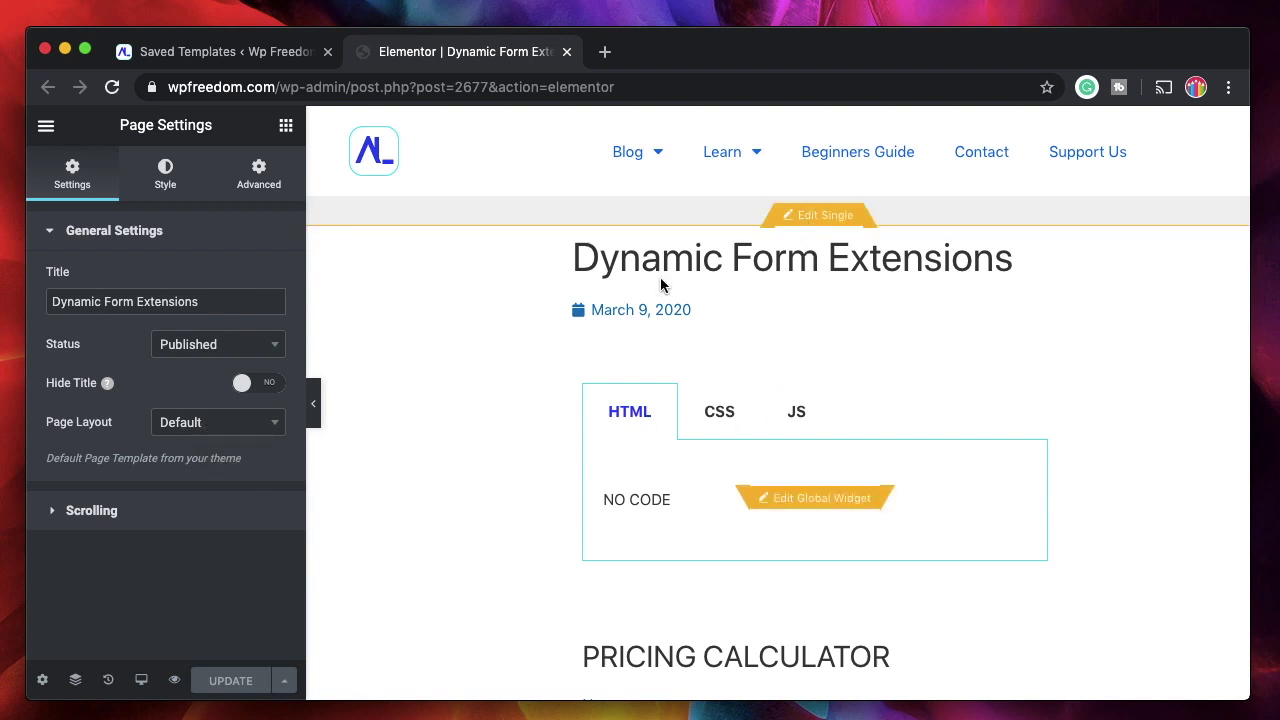
left_click(183, 428)
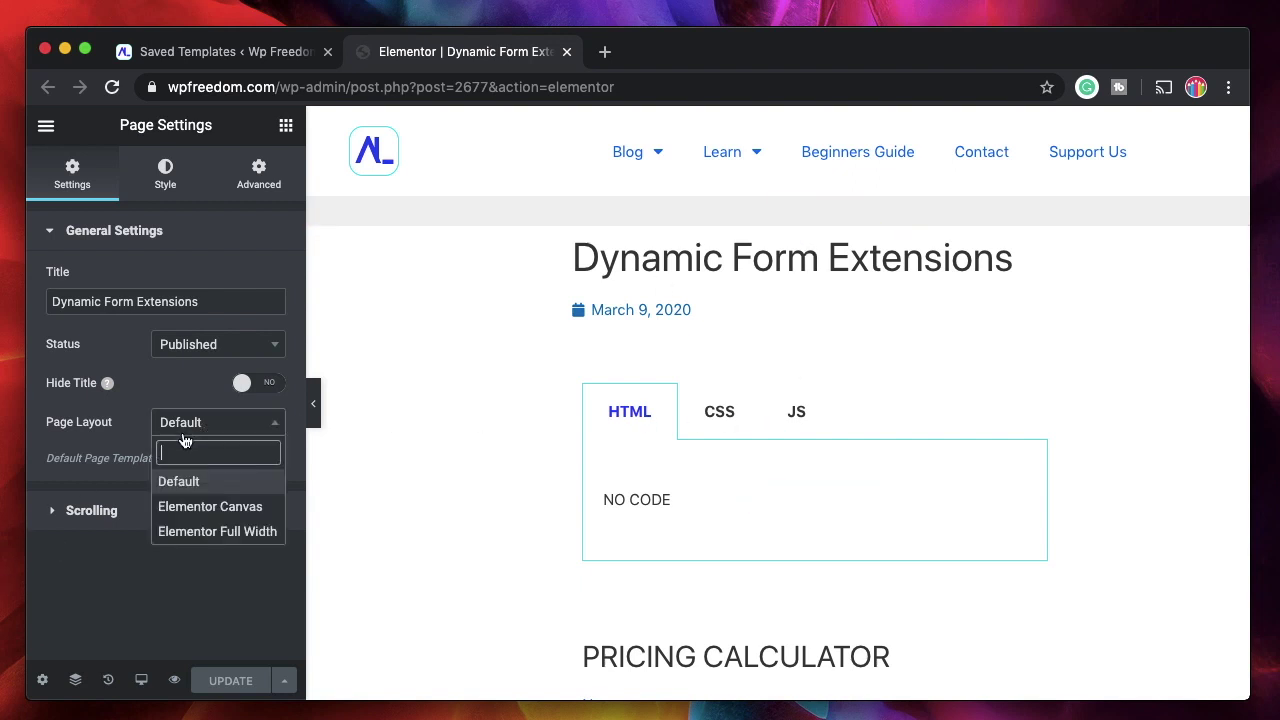
left_click(186, 534)
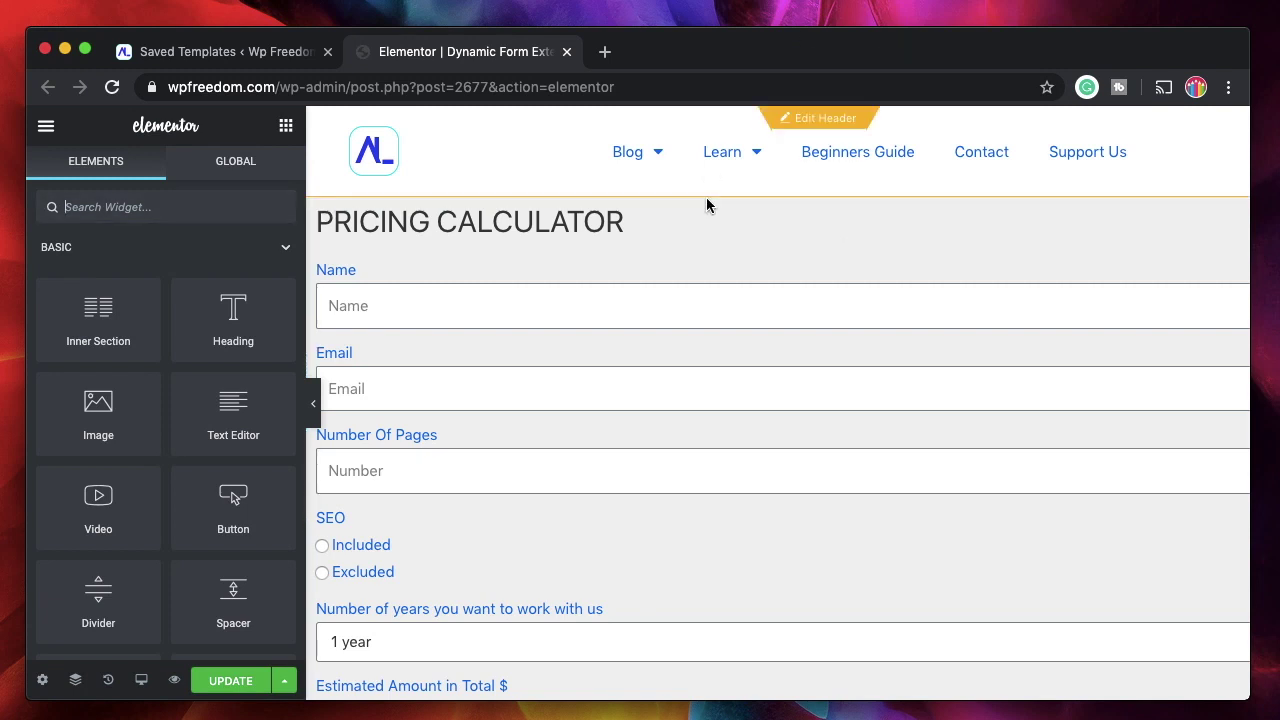
Save the page, open the site header, and give its section the CSS class my-header.
left_click(45, 125)
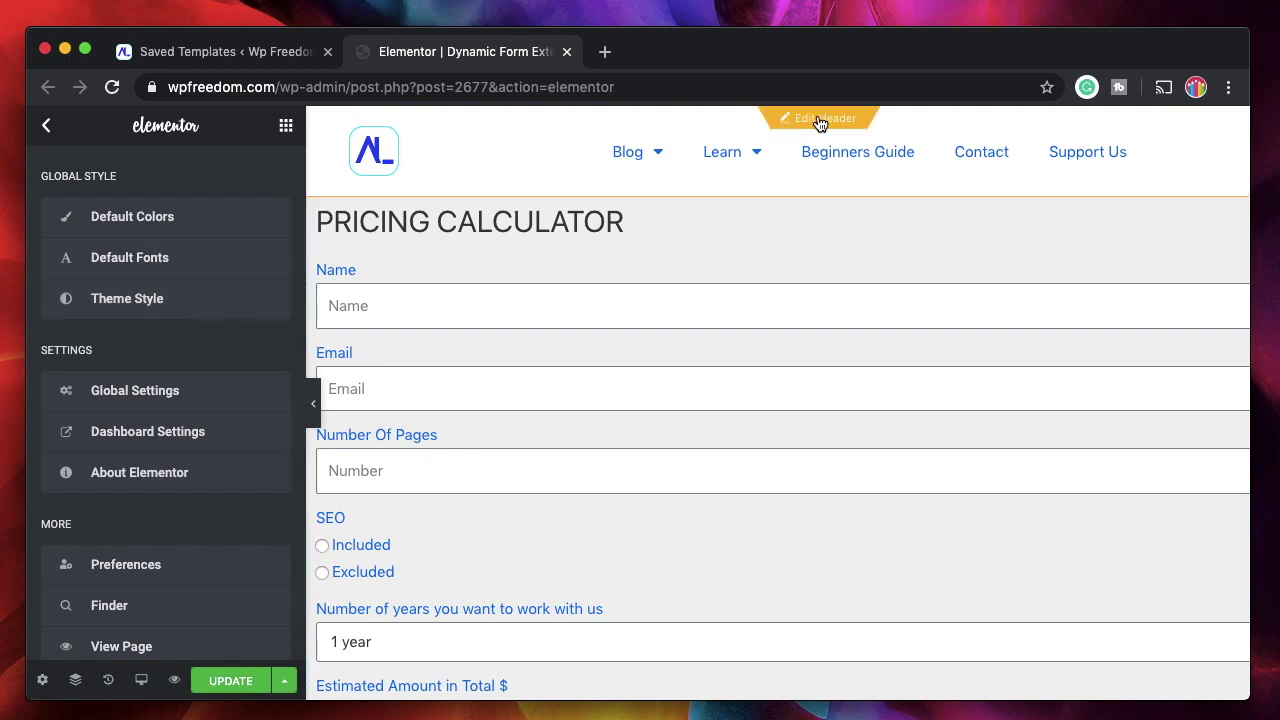
left_click(820, 122)
left_click(720, 457)
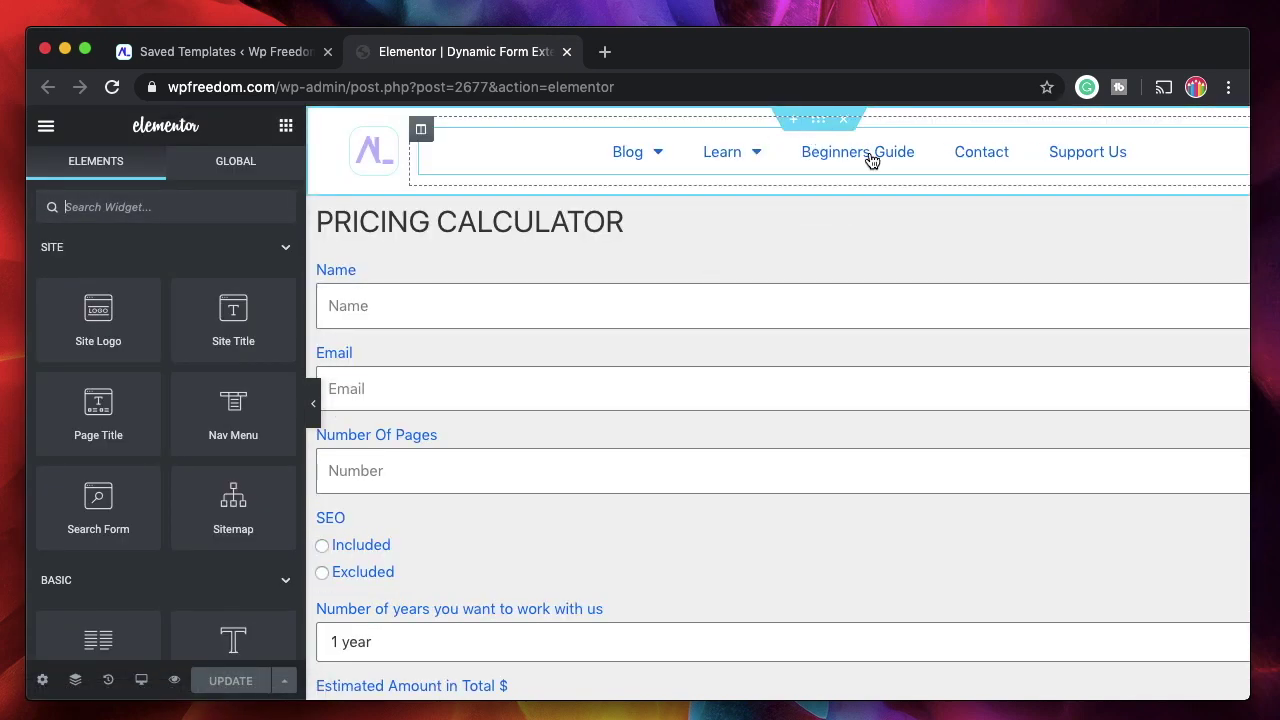
left_click(818, 119)
left_click(201, 172)
scroll(135, 390, "down", 4)
scroll(131, 430, "up", 4)
left_click(181, 540)
type("my-header")
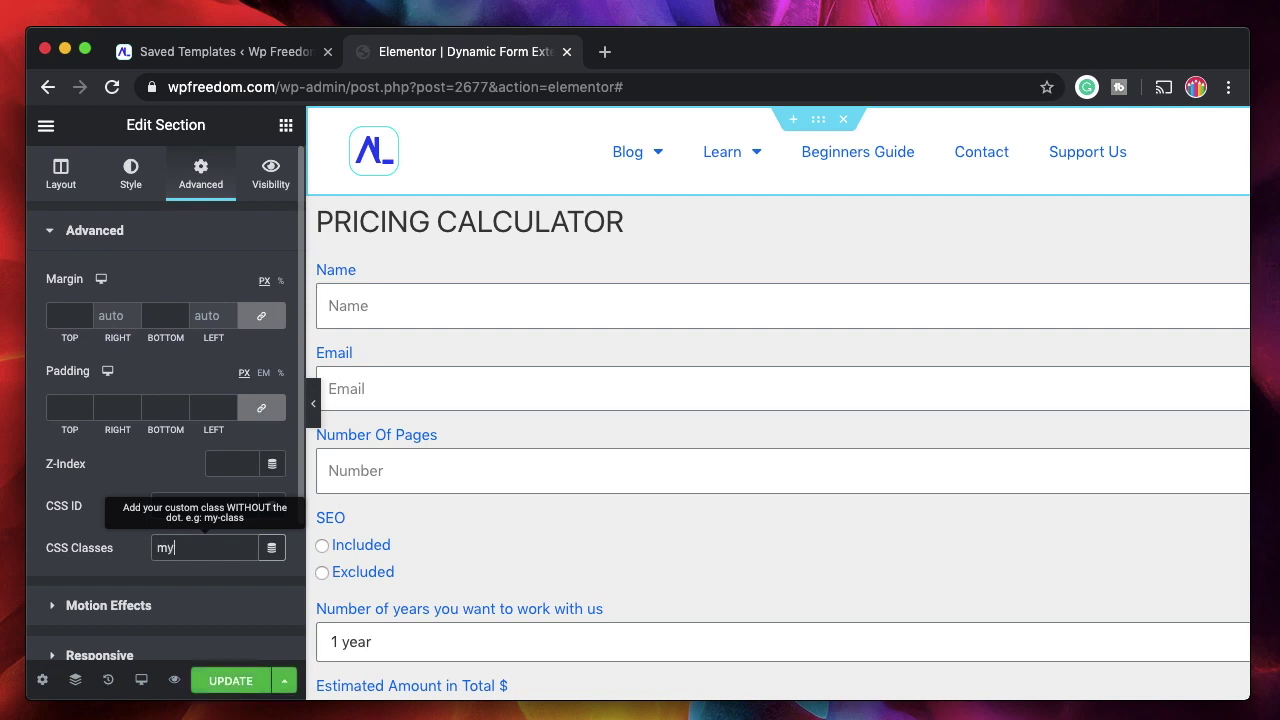
key("ctrl+a")
Select and remove all custom CSS code from the header section.
scroll(186, 561, "down", 3)
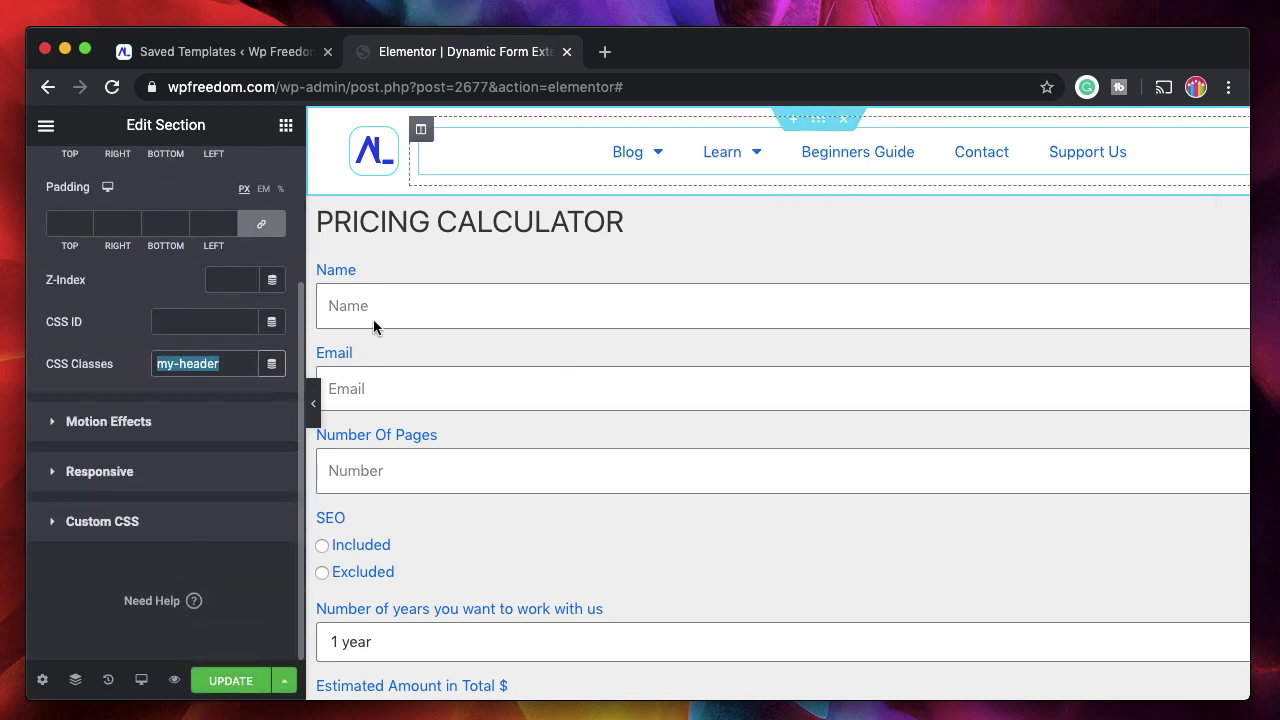
left_click(149, 528)
scroll(148, 528, "down", 2)
left_click(155, 516)
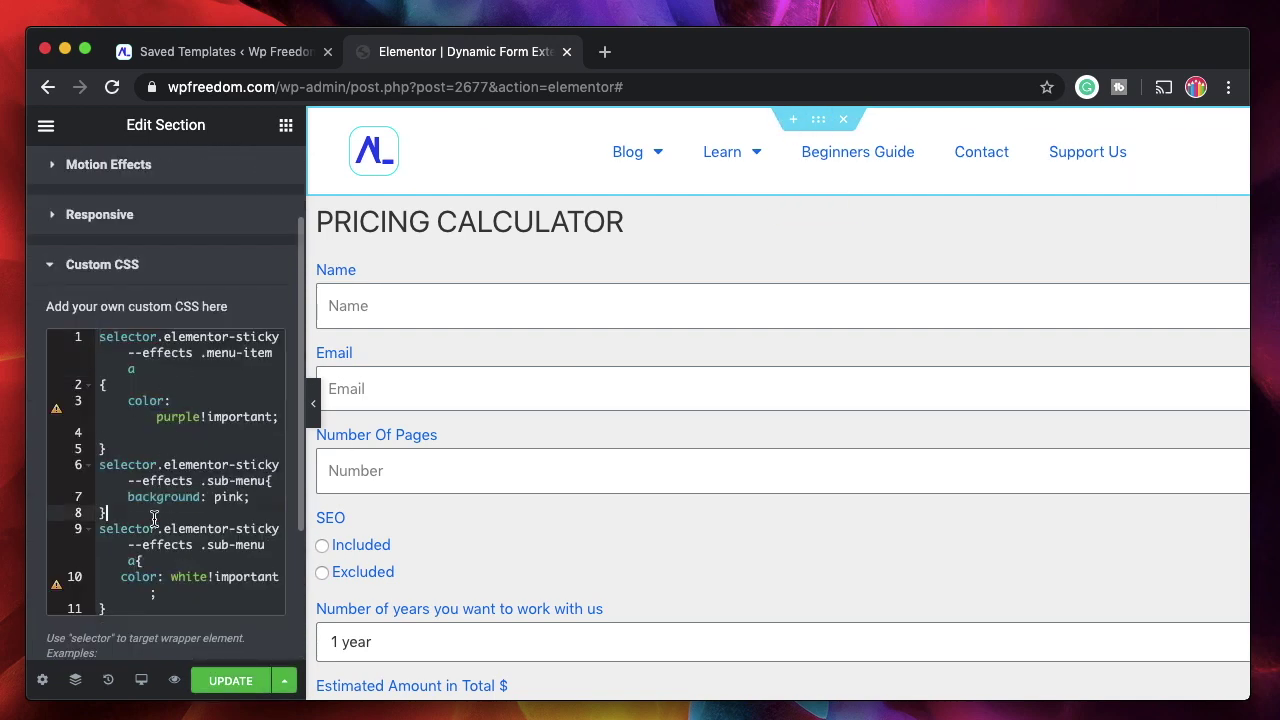
left_click(182, 591)
key("ctrl+a")
key("BackSpace")
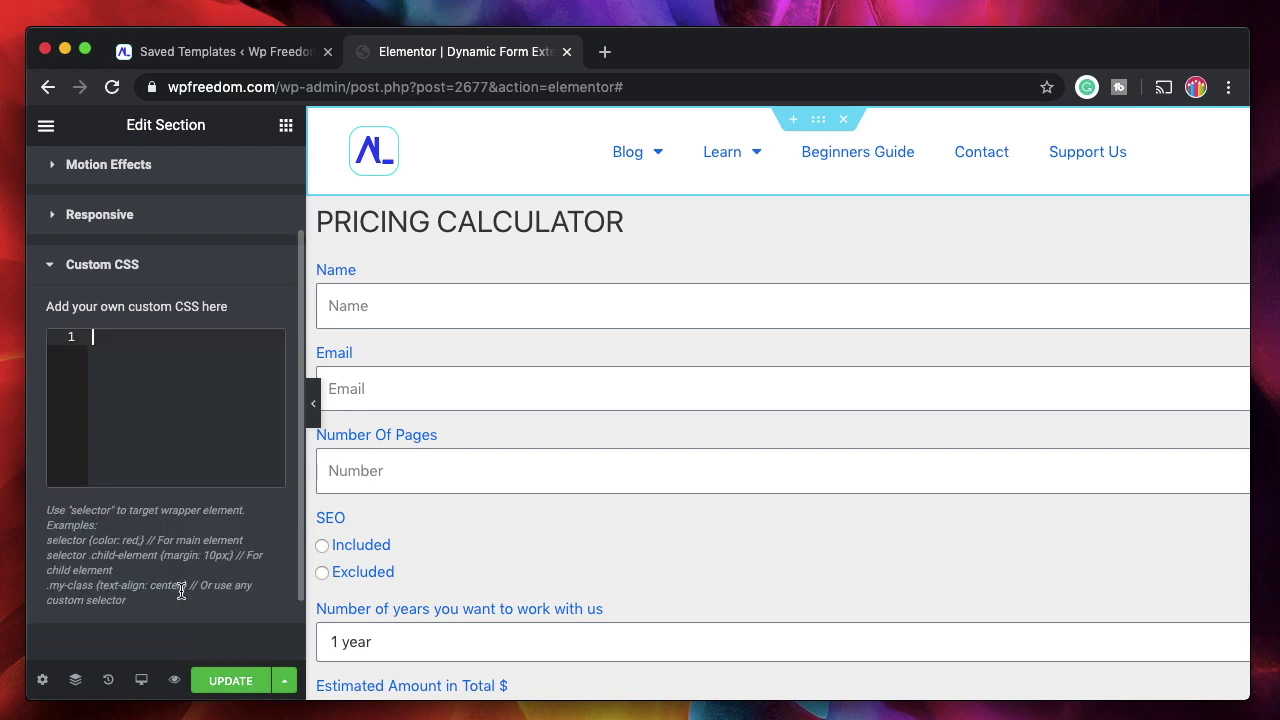
left_click(123, 266)
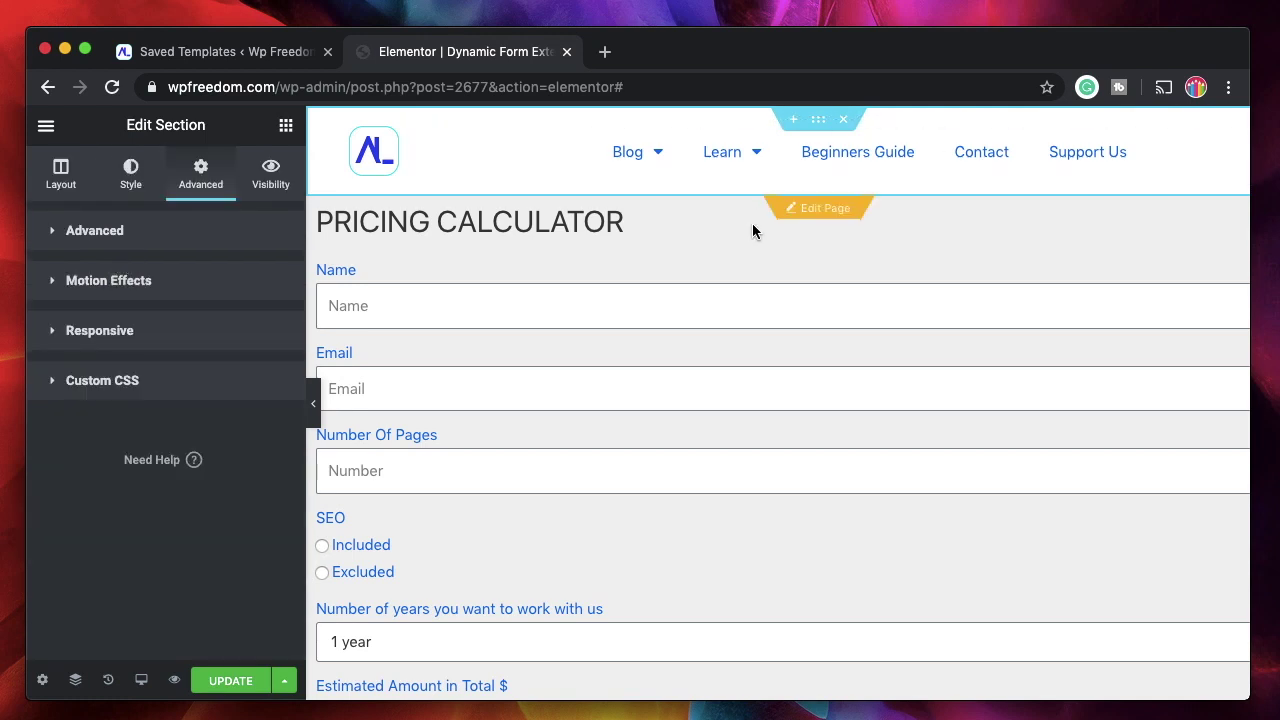
Update the header and paste the sticky header CSS into Theme Style's Custom CSS.
left_click(231, 681)
left_click(46, 125)
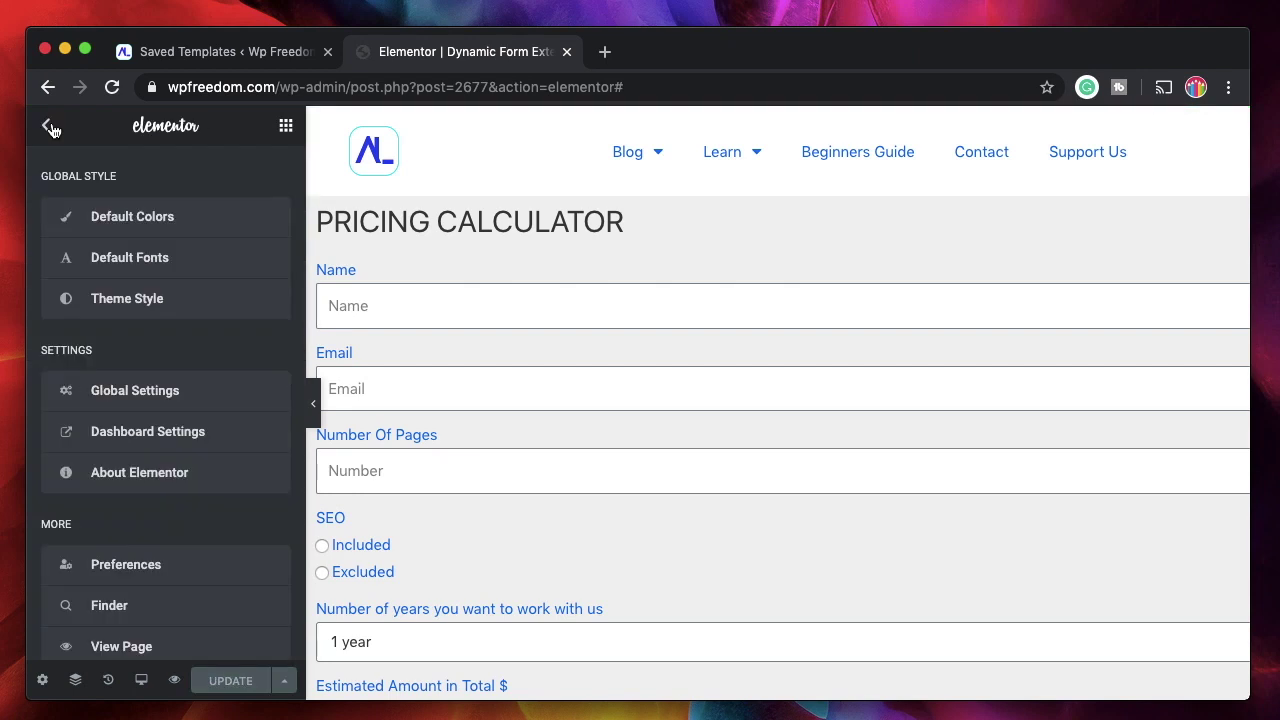
left_click(117, 300)
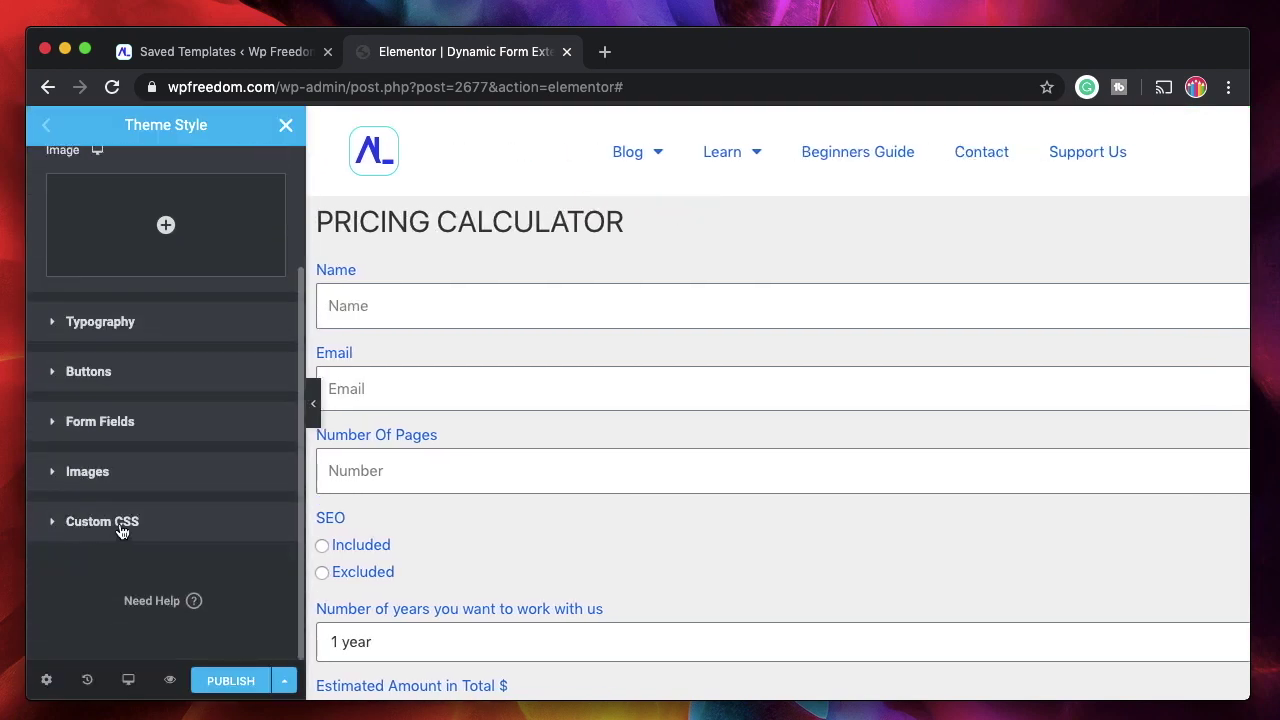
left_click(118, 524)
key("super+v")
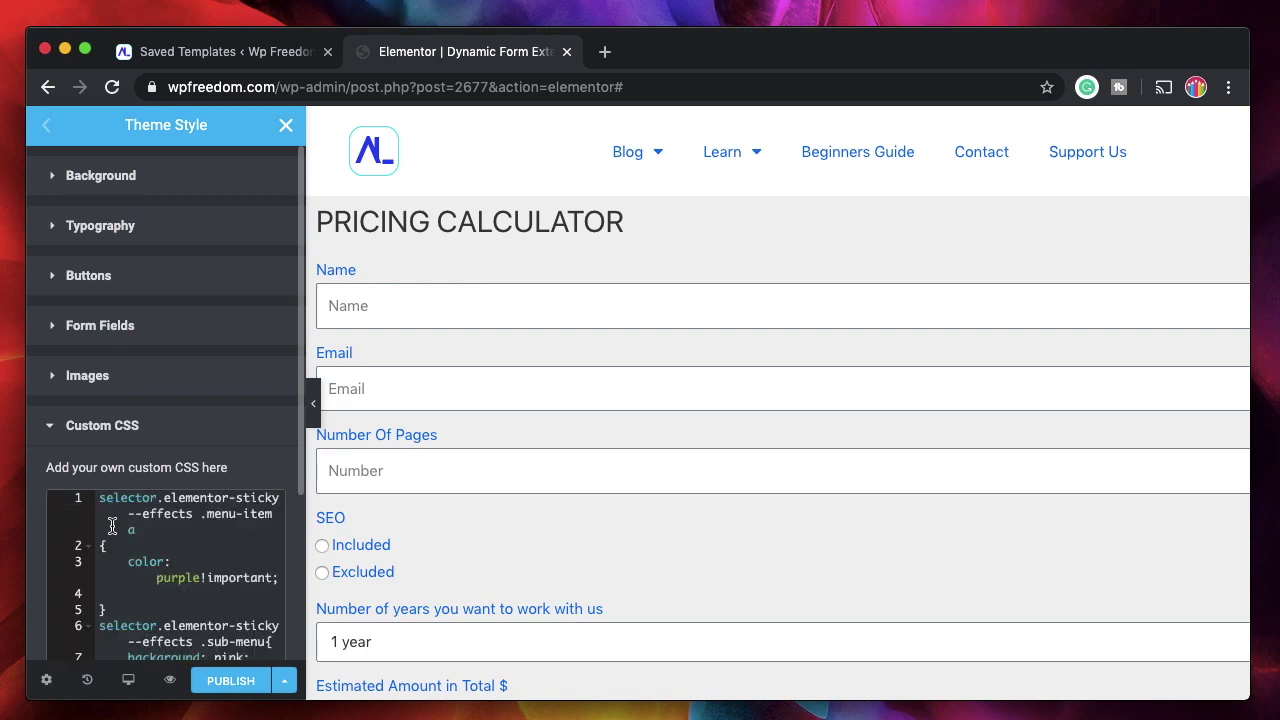
Replace 'selector' with .my-header on lines 1, 6 and 9.
double_click(140, 500)
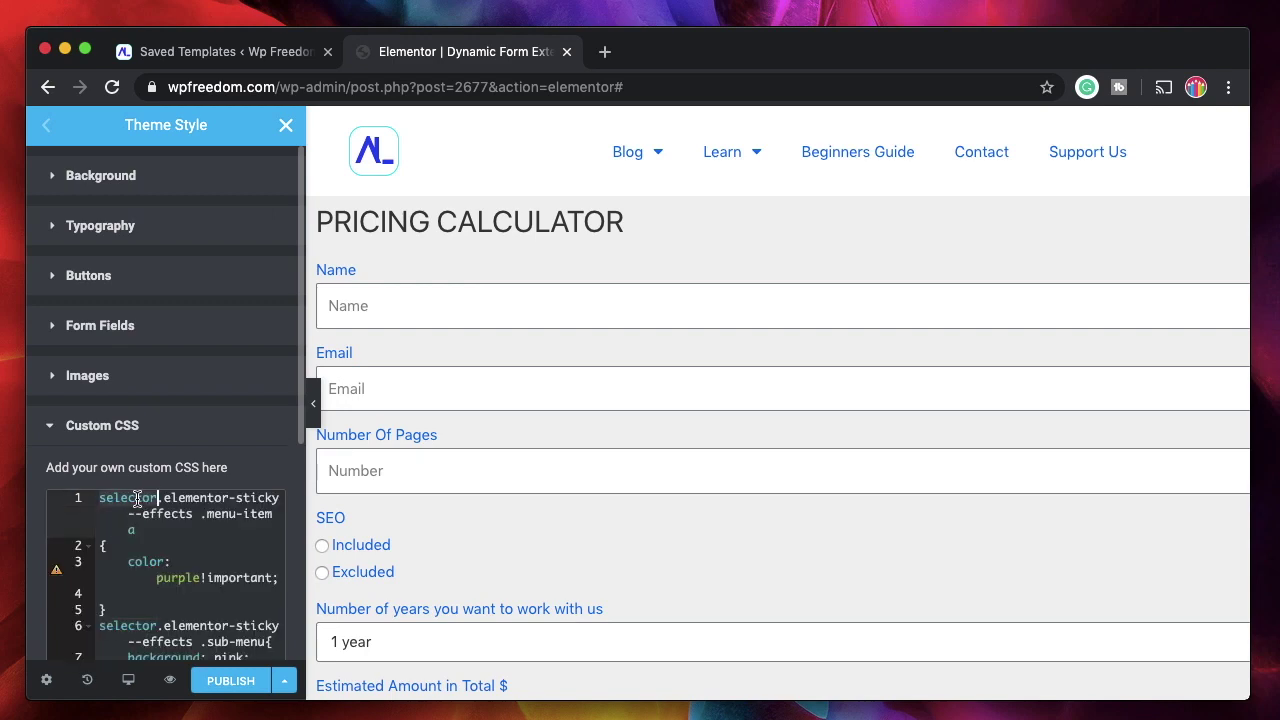
type(".my")
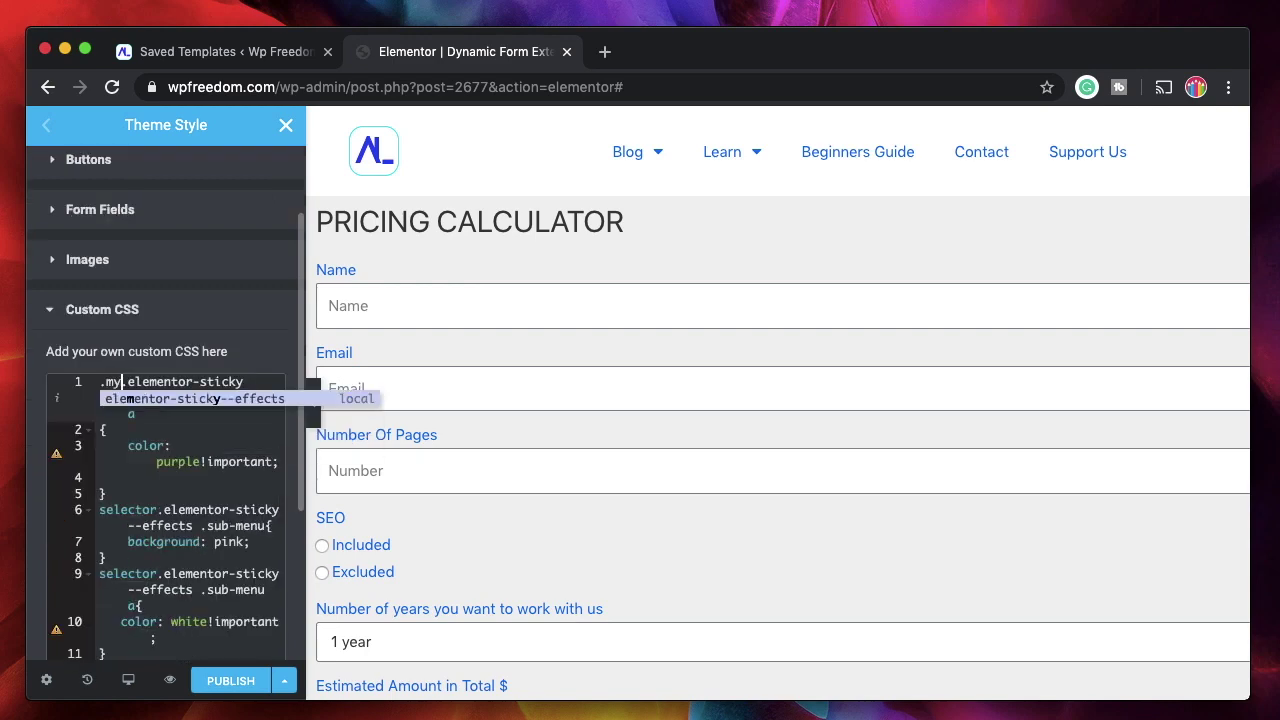
type("-header")
key("Home")
double_click(123, 509)
type(".my-header")
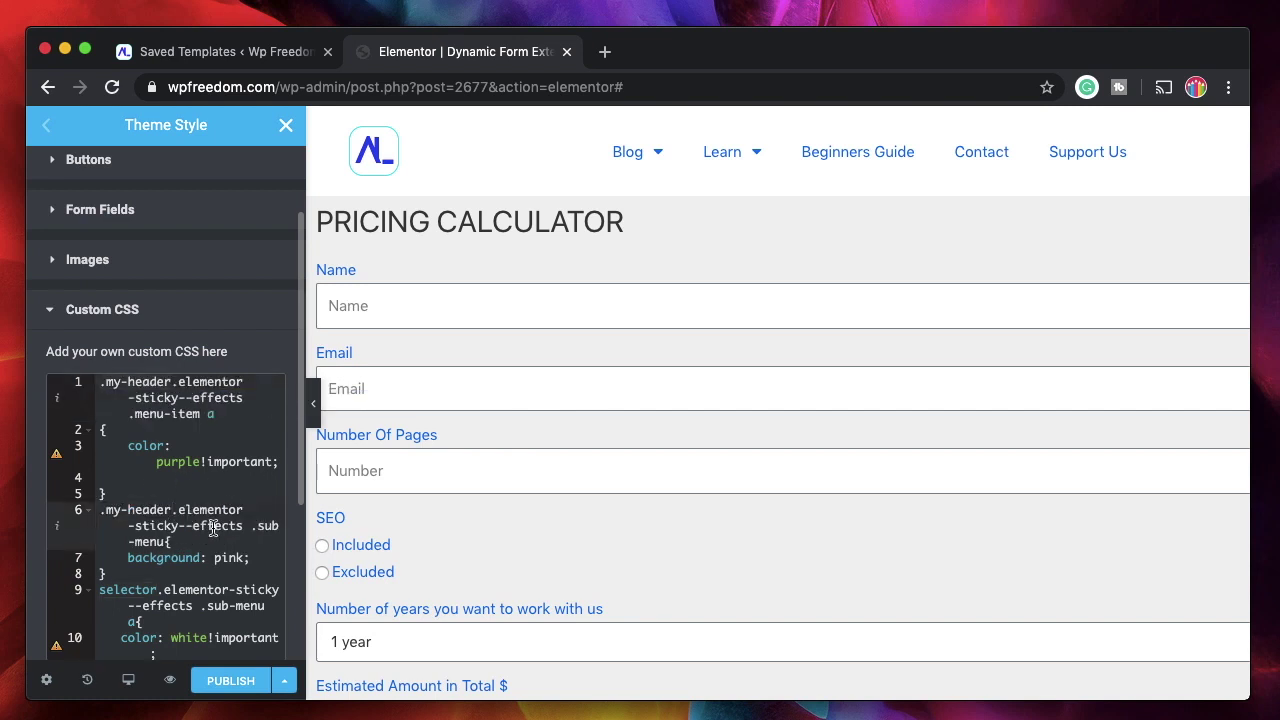
scroll(150, 545, "down", 2)
double_click(129, 506)
type(".my-header")
scroll(150, 500, "down", 2)
scroll(640, 400, "down", 5)
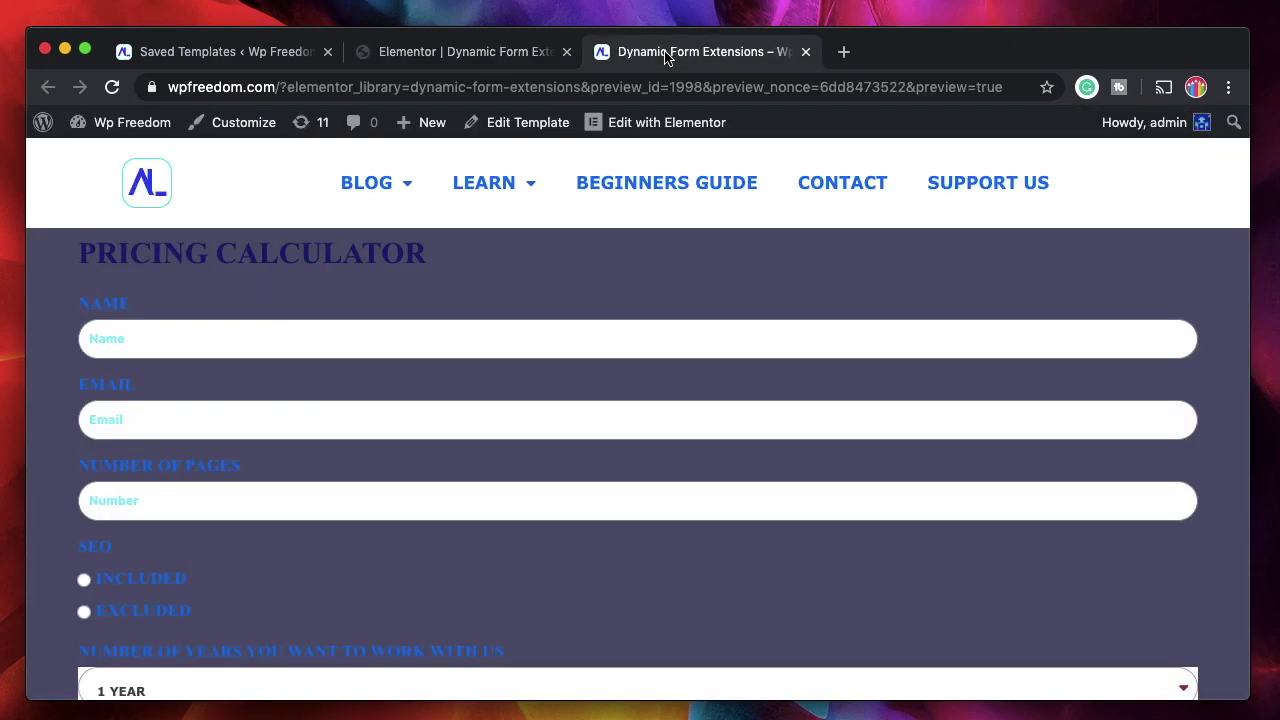
scroll(591, 317, "down", 4)
Check the live preview, then return to the editor's Theme Style CSS.
left_click(466, 51)
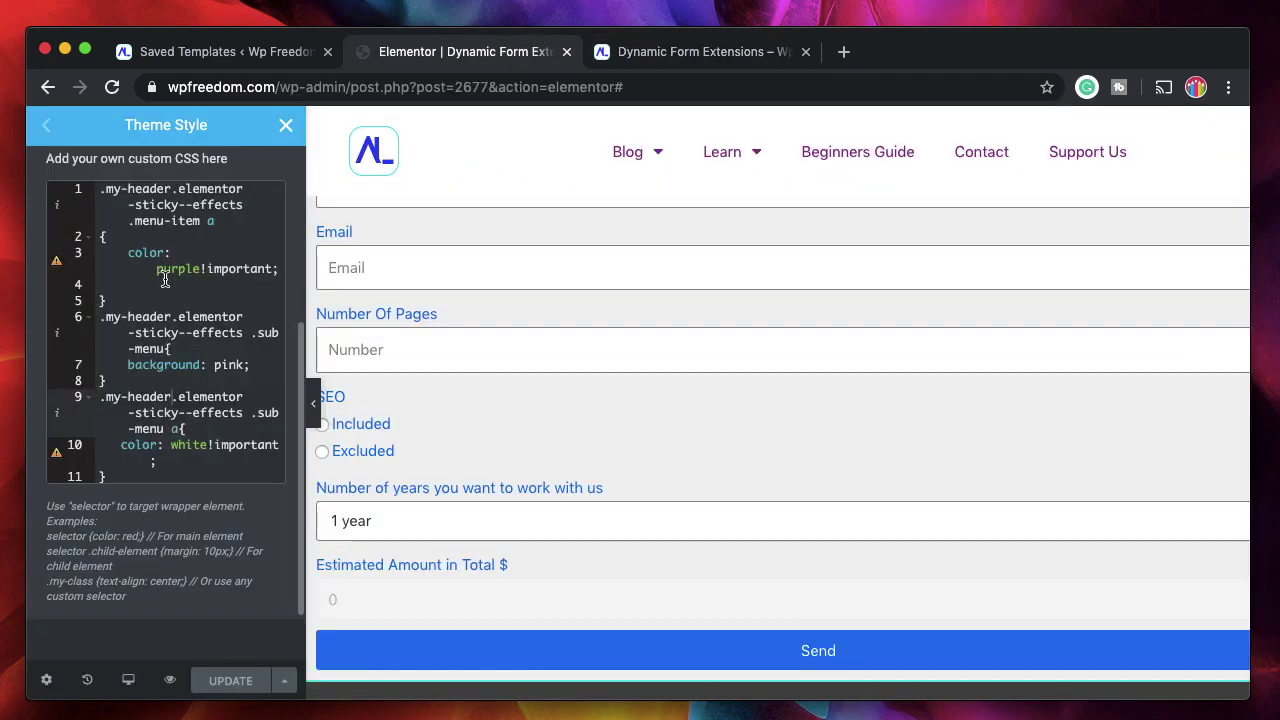
scroll(198, 250, "up", 2)
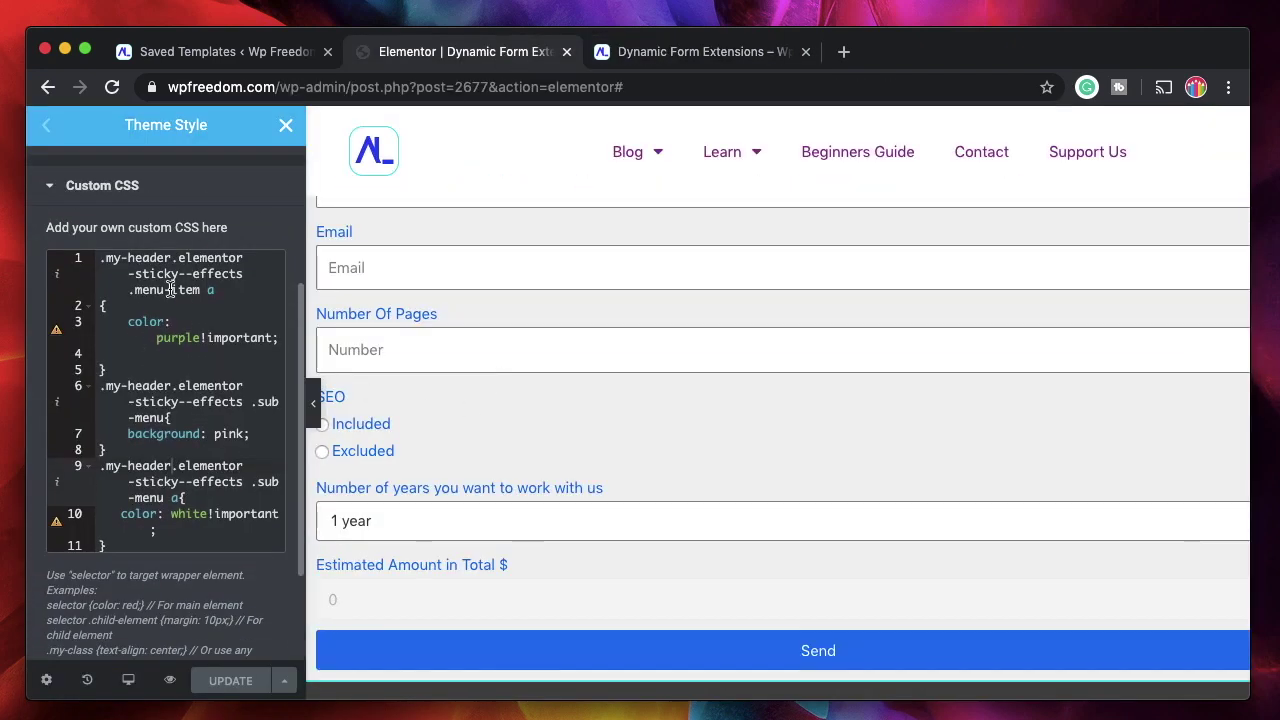
left_click(105, 262)
scroll(146, 200, "up", 4)
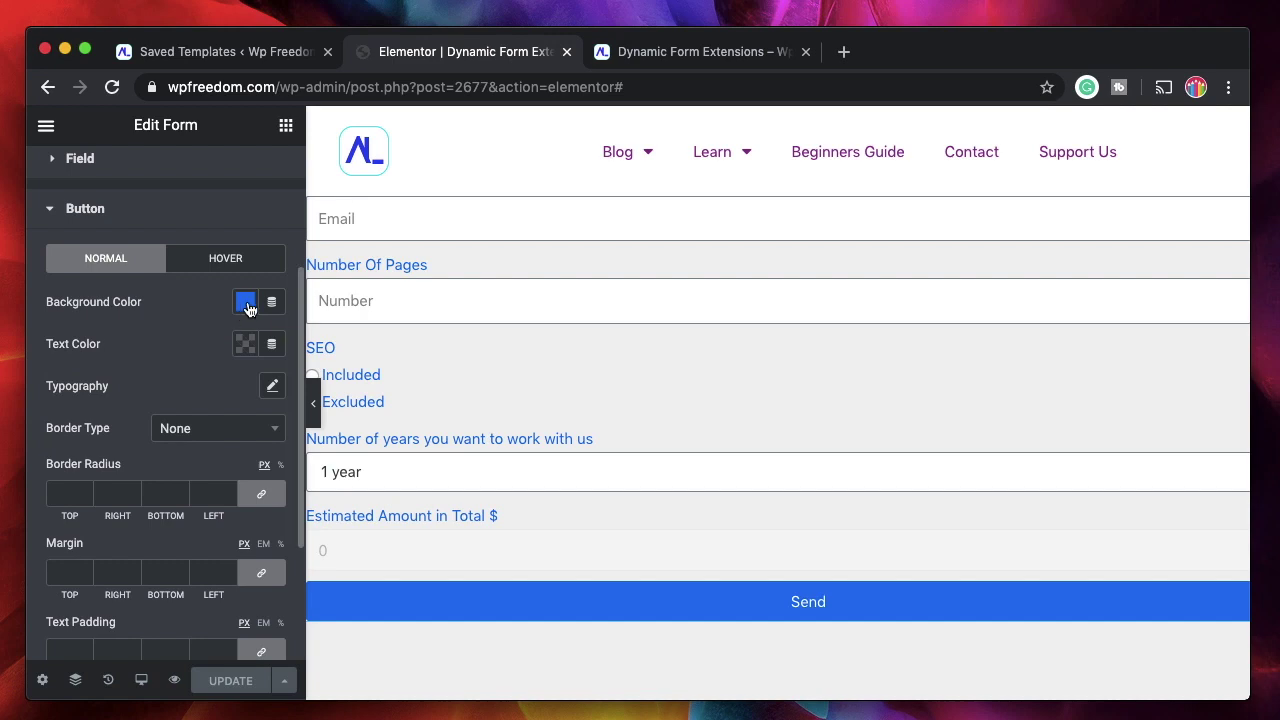
Inspect the Send button's background colour picker and dynamic colour sources, keeping blue #0D73EF.
left_click(245, 302)
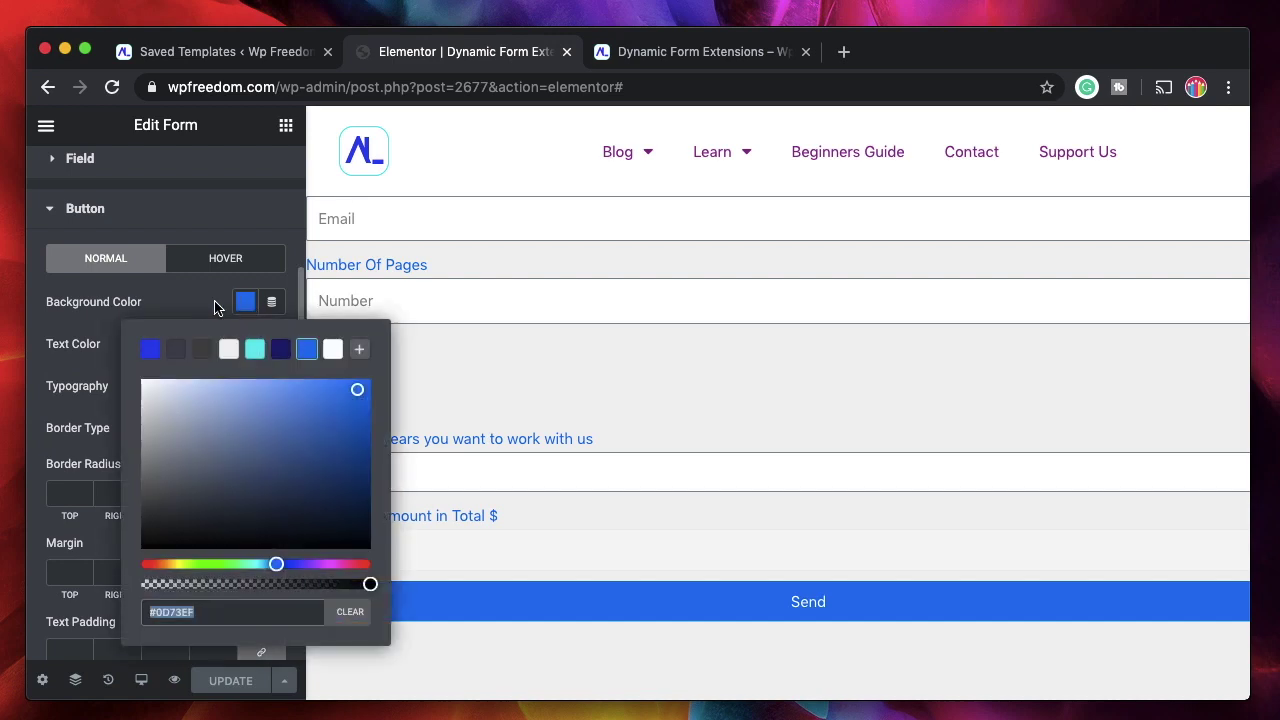
left_click(196, 307)
left_click(271, 303)
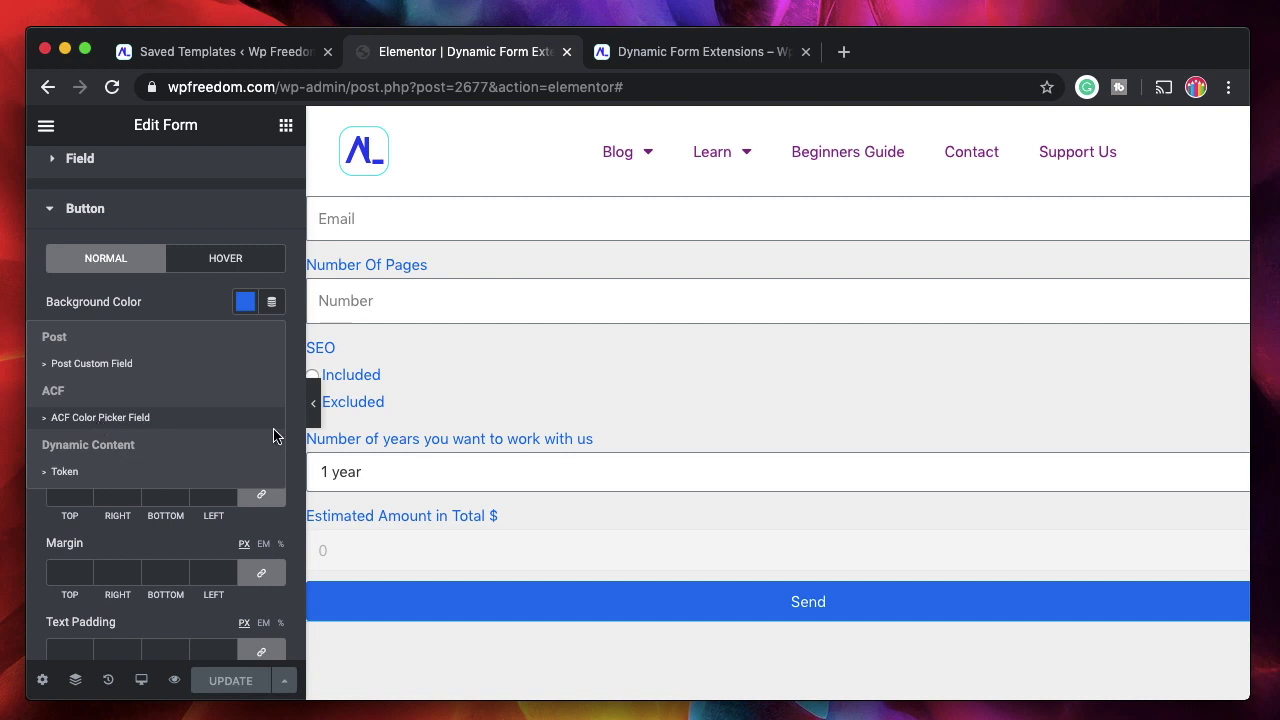
left_click(166, 300)
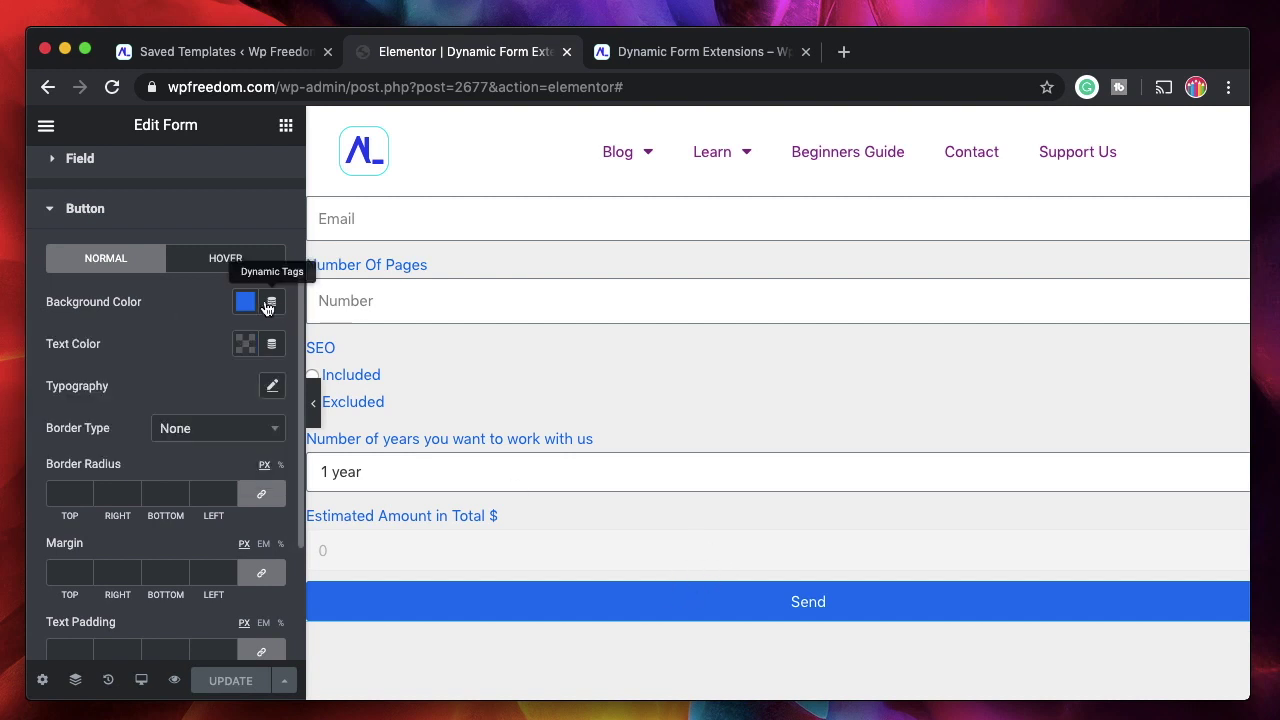
scroll(613, 318, "up", 3)
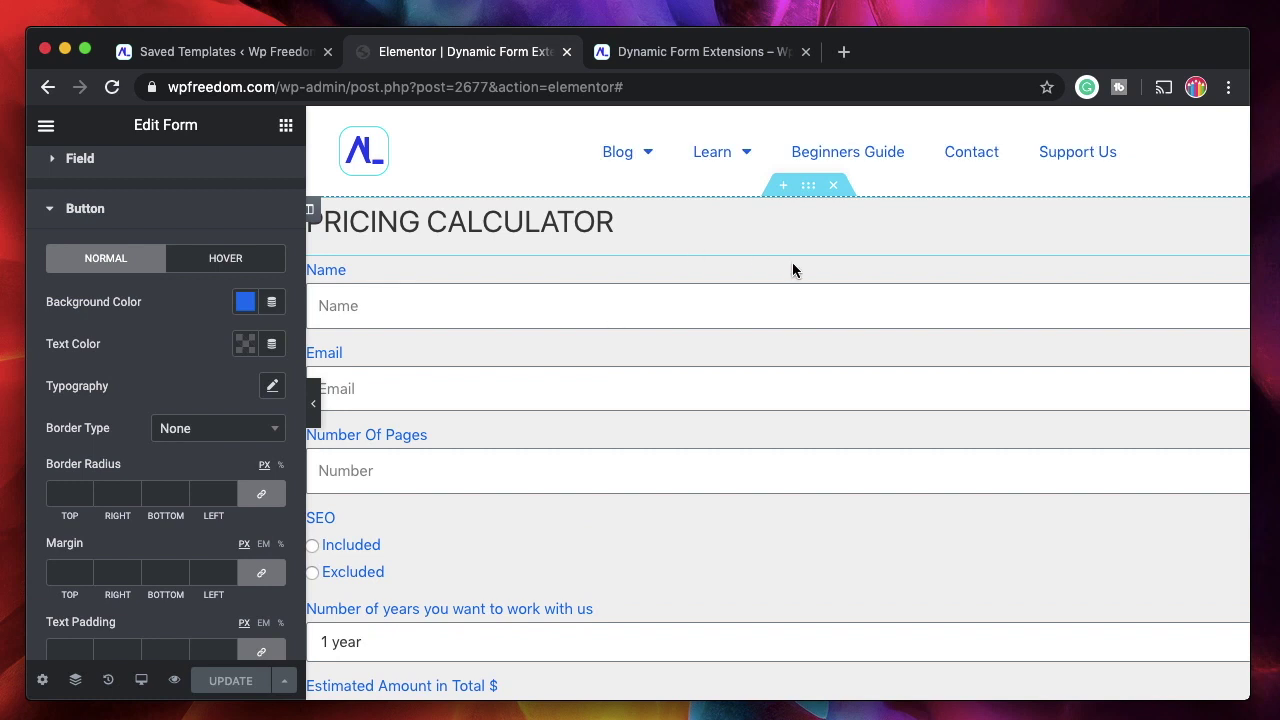
Set the site header section's HTML tag to header and save the header.
left_click(798, 121)
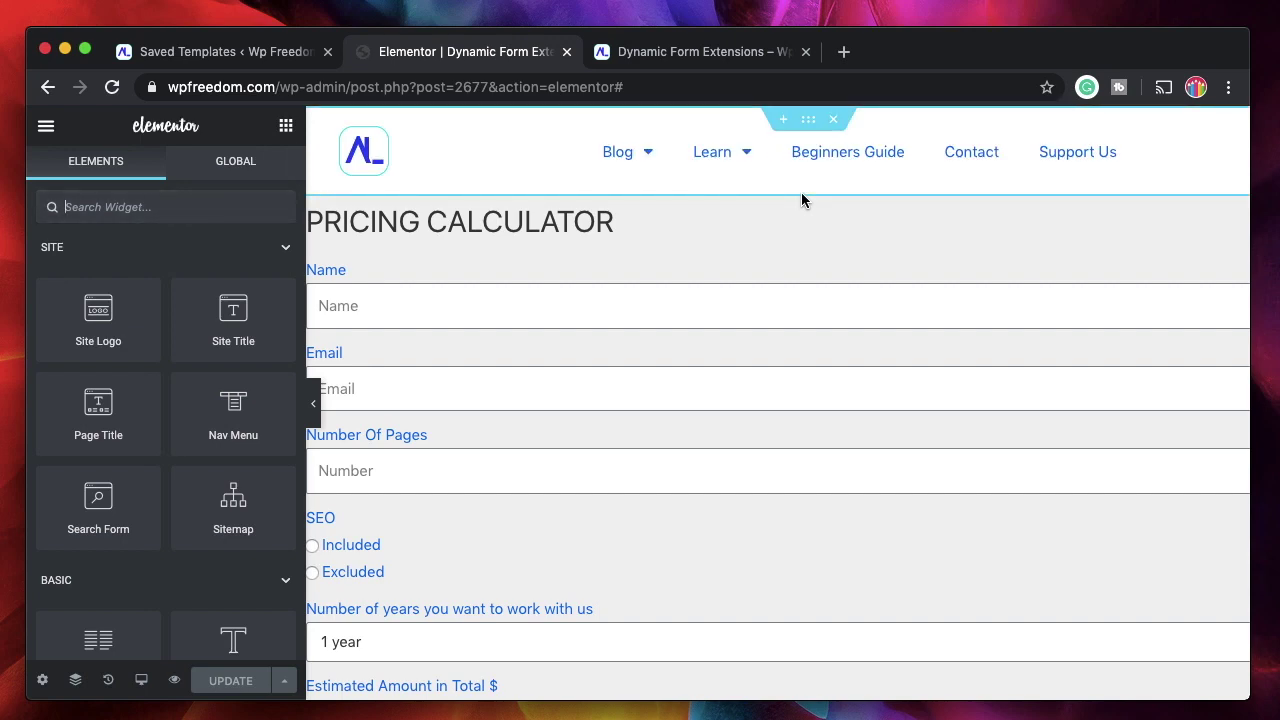
left_click(809, 121)
left_click(48, 177)
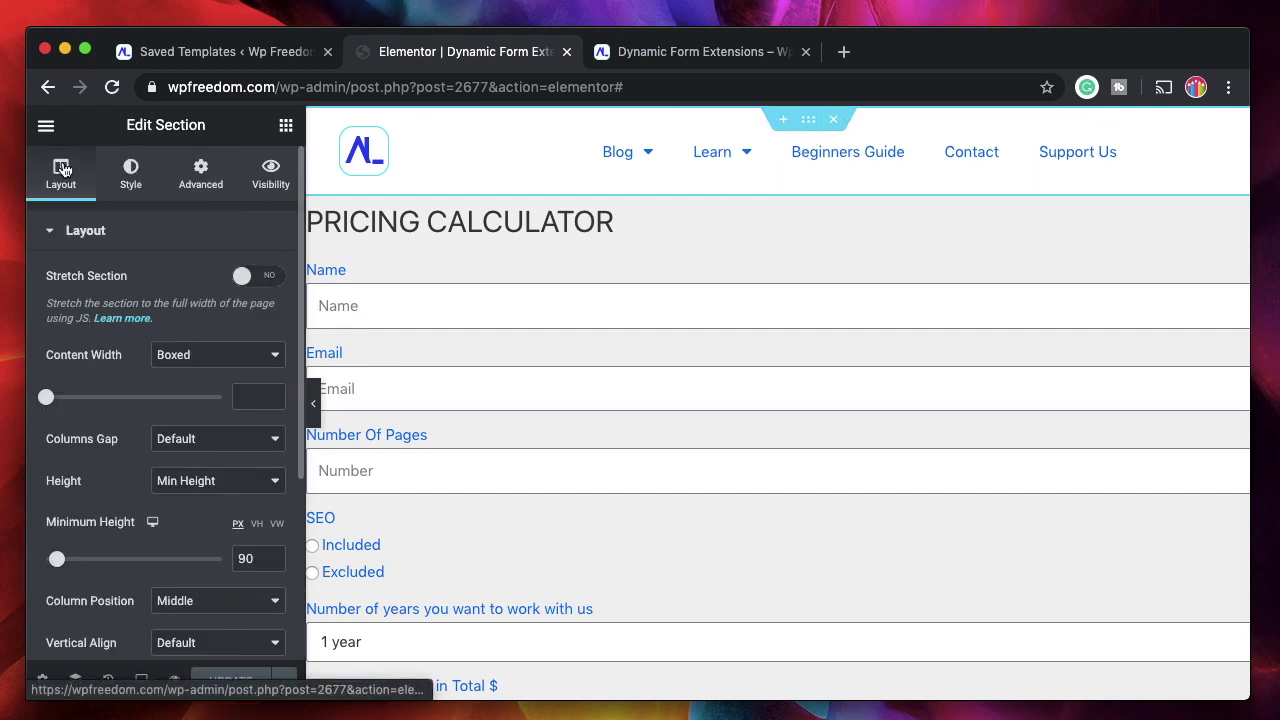
scroll(203, 485, "down", 5)
left_click(203, 485)
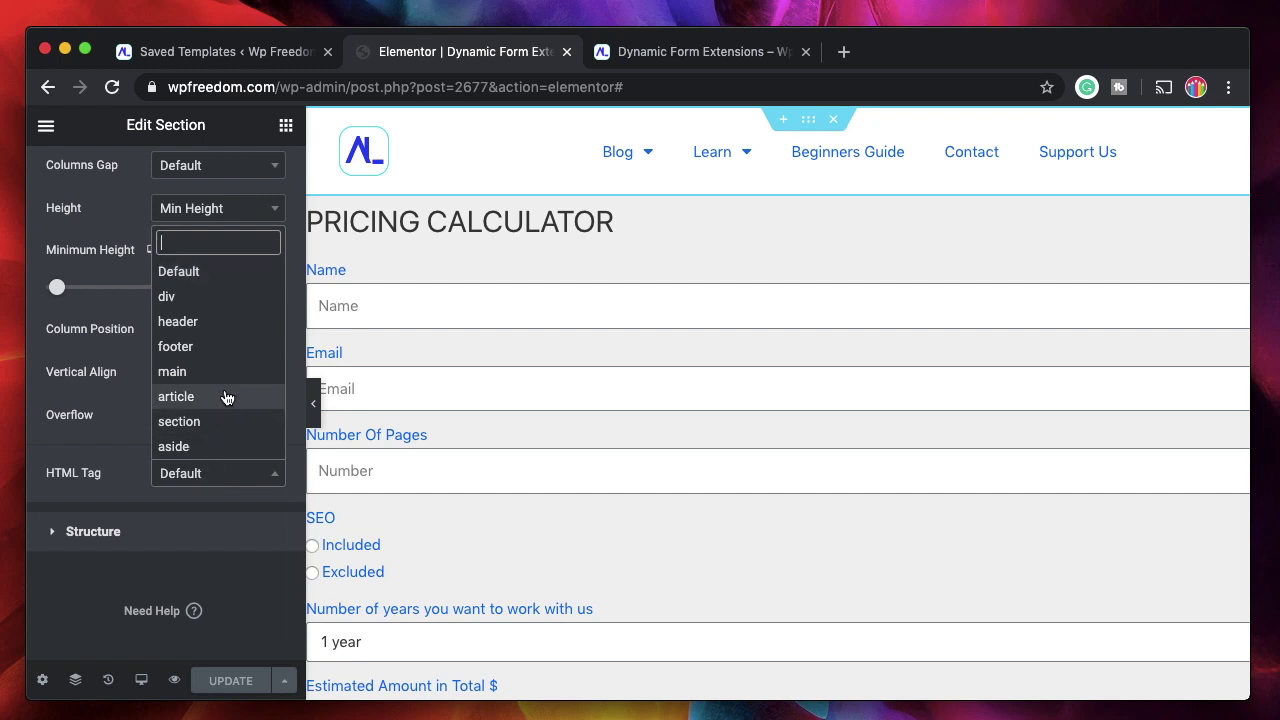
left_click(221, 321)
scroll(474, 489, "down", 1)
scroll(474, 494, "up", 1)
left_click(806, 212)
left_click(716, 454)
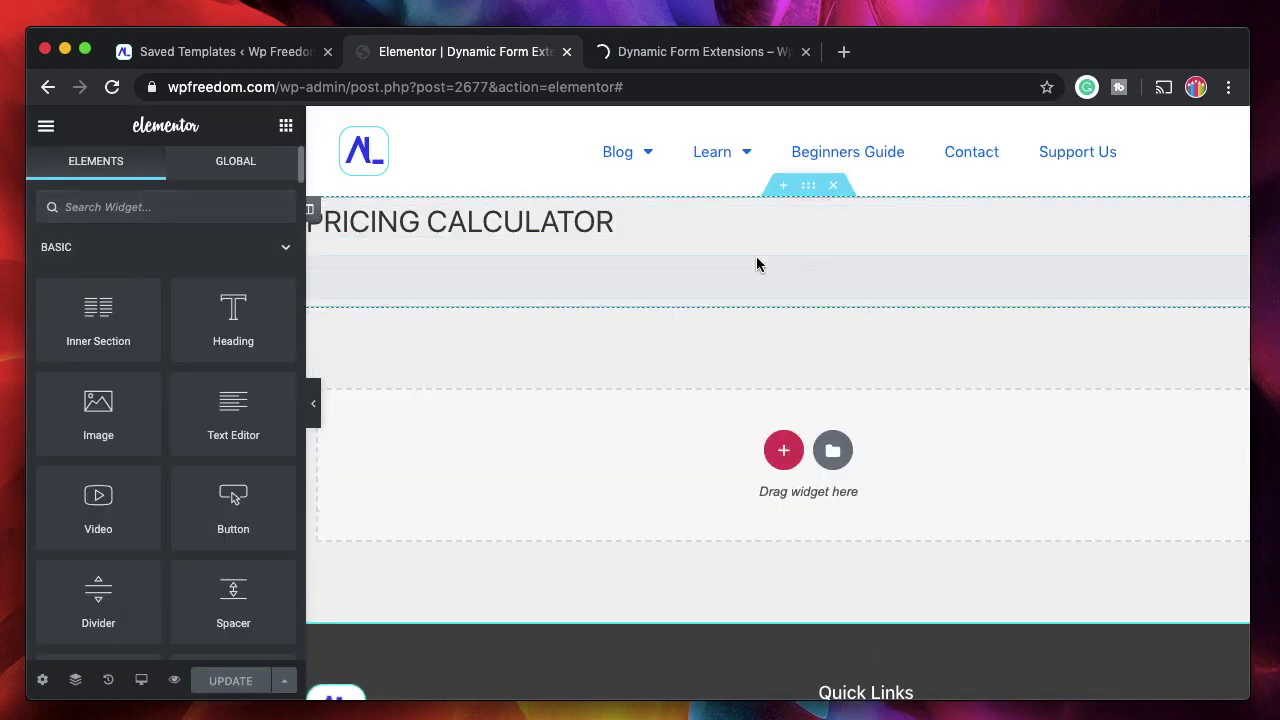
Change the pricing calculator section's HTML tag from Default to article.
left_click(813, 191)
scroll(220, 450, "down", 2)
left_click(202, 500)
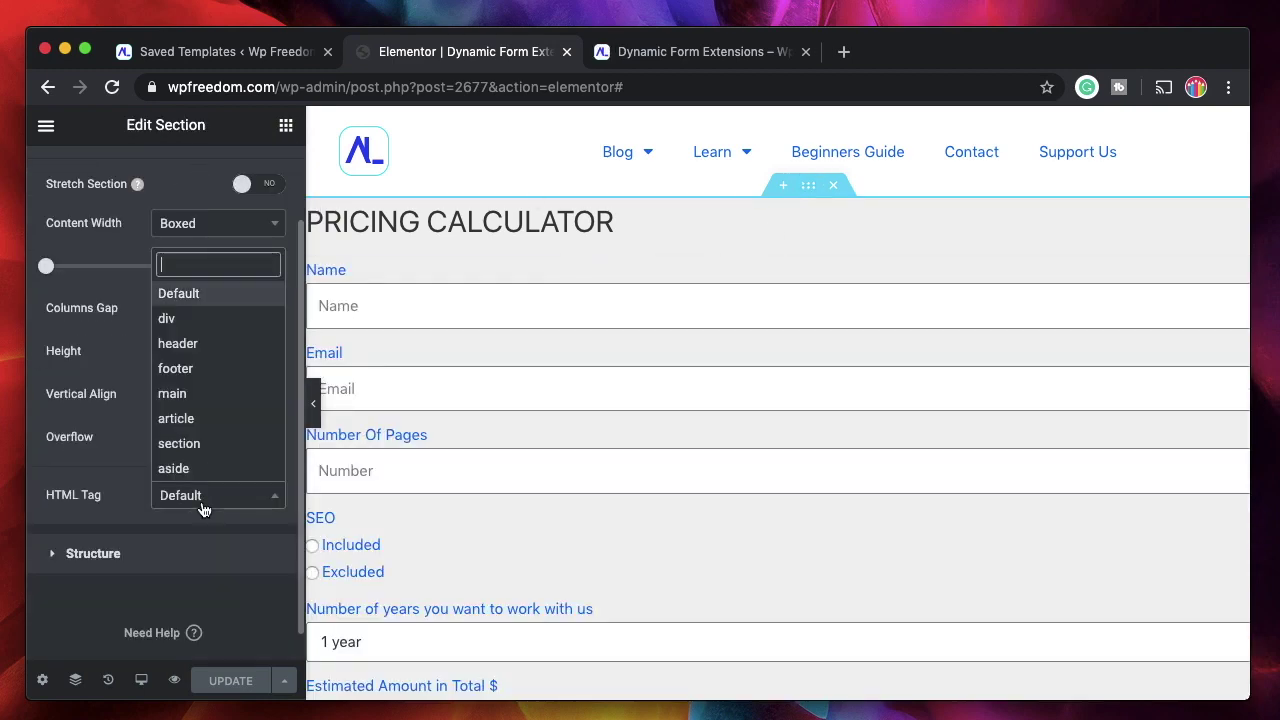
left_click(200, 424)
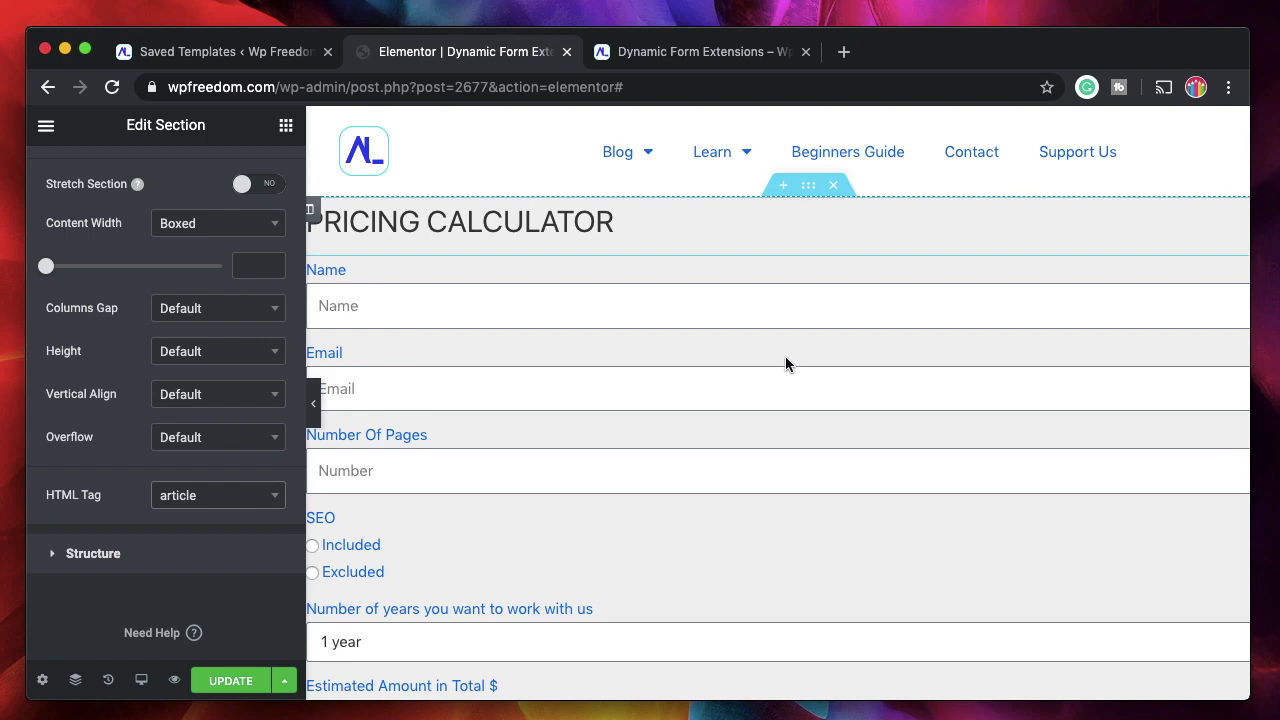
scroll(737, 422, "down", 5)
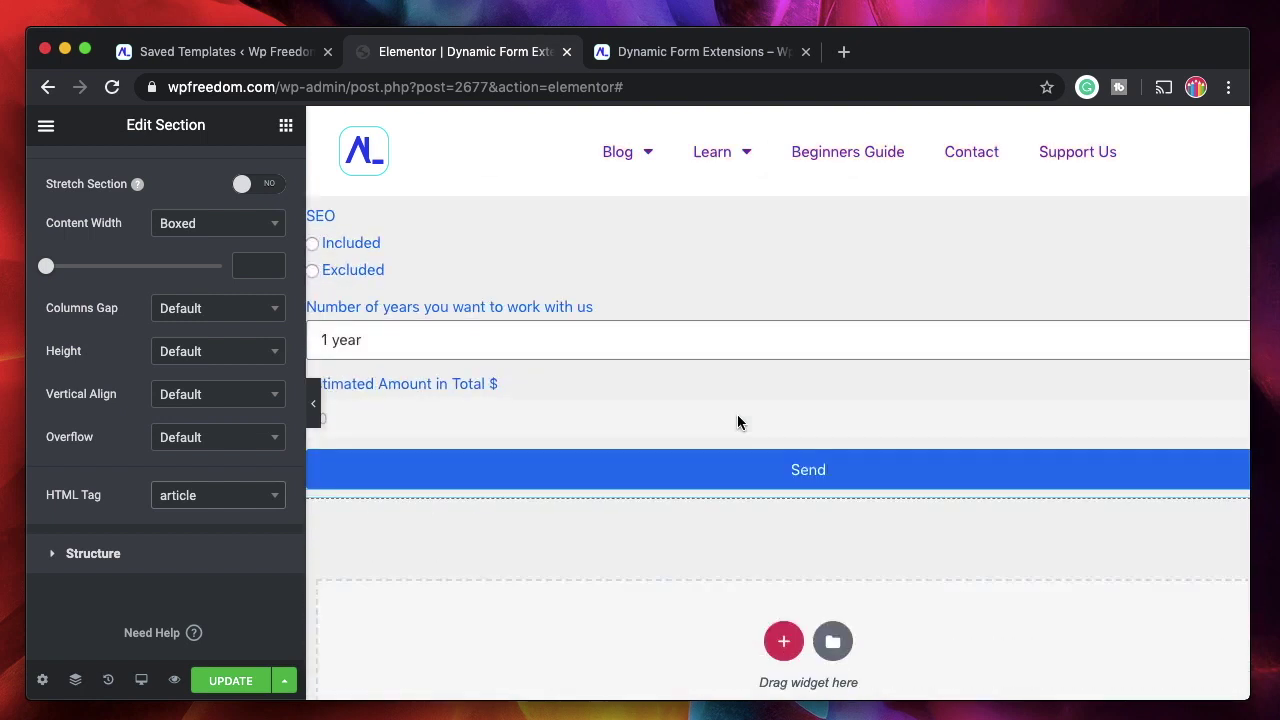
scroll(648, 481, "down", 4)
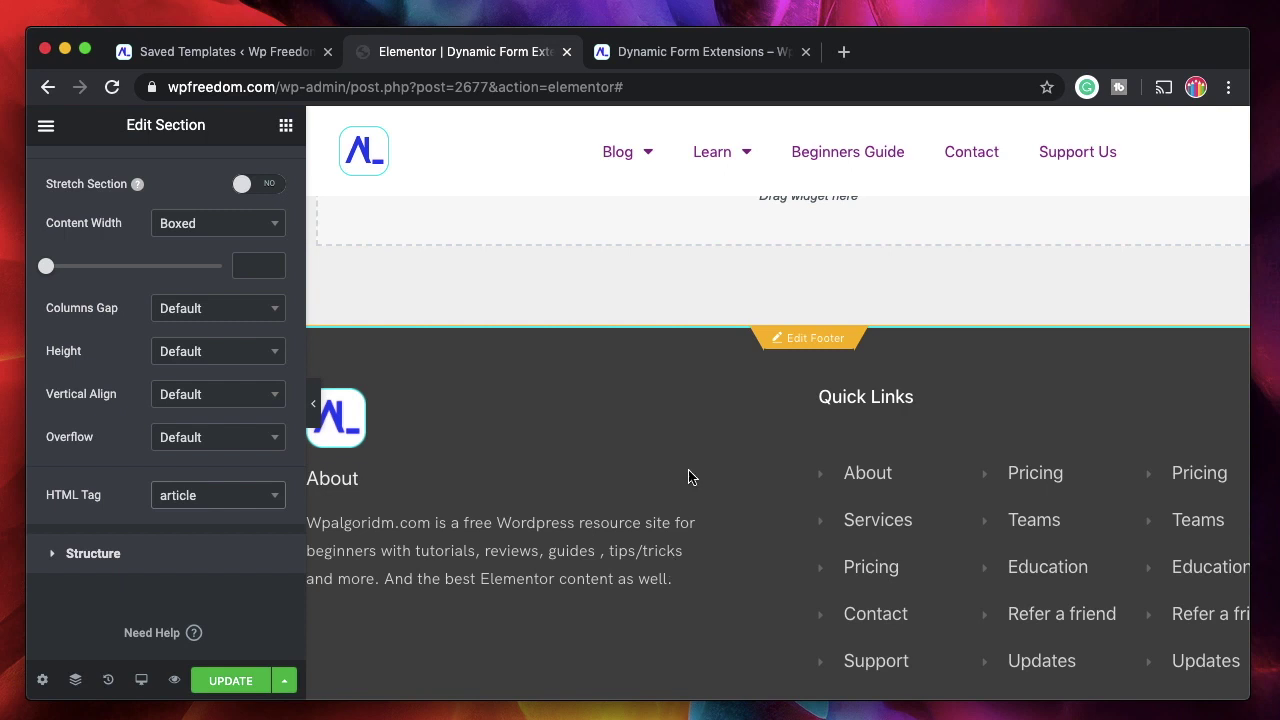
scroll(740, 430, "up", 9)
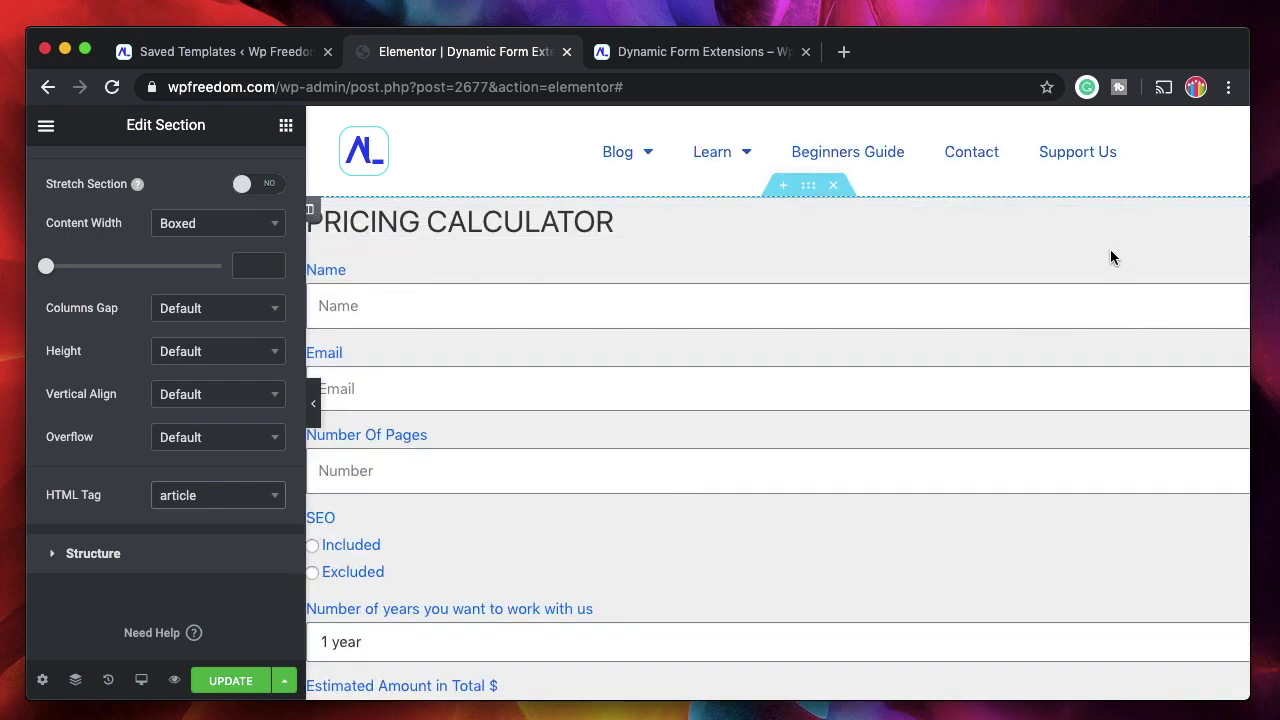
left_click(249, 496)
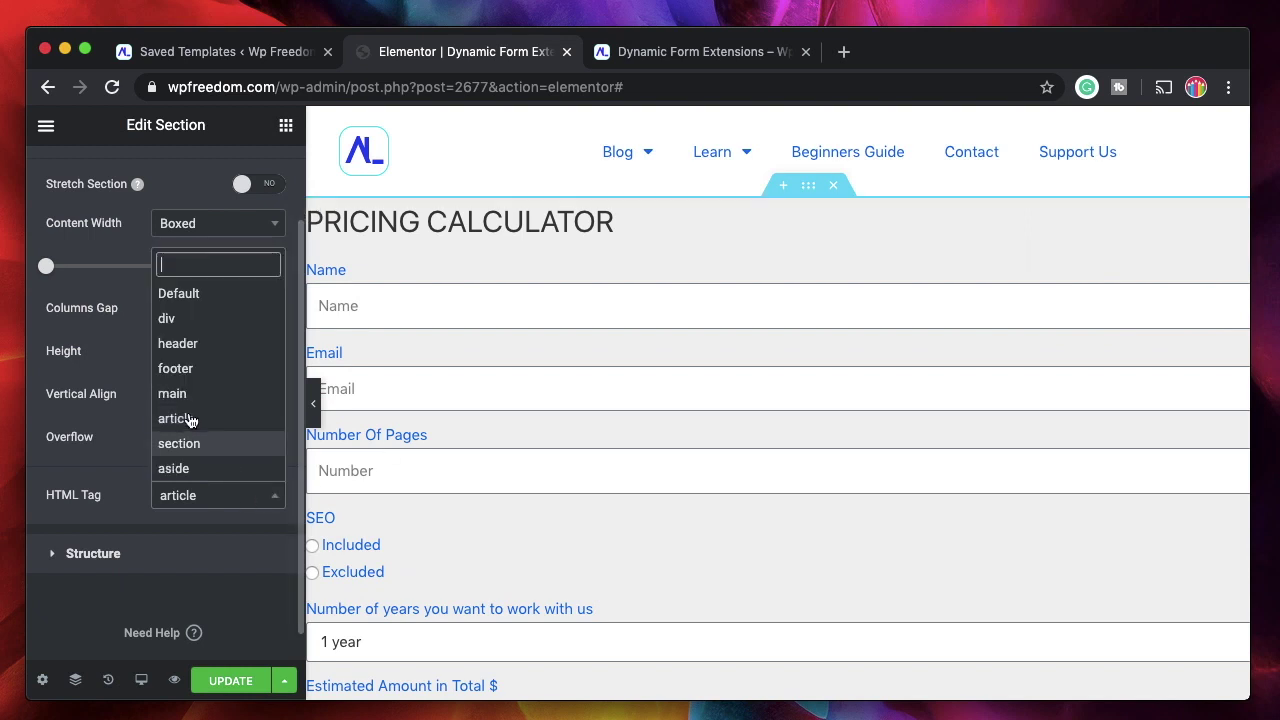
left_click(201, 507)
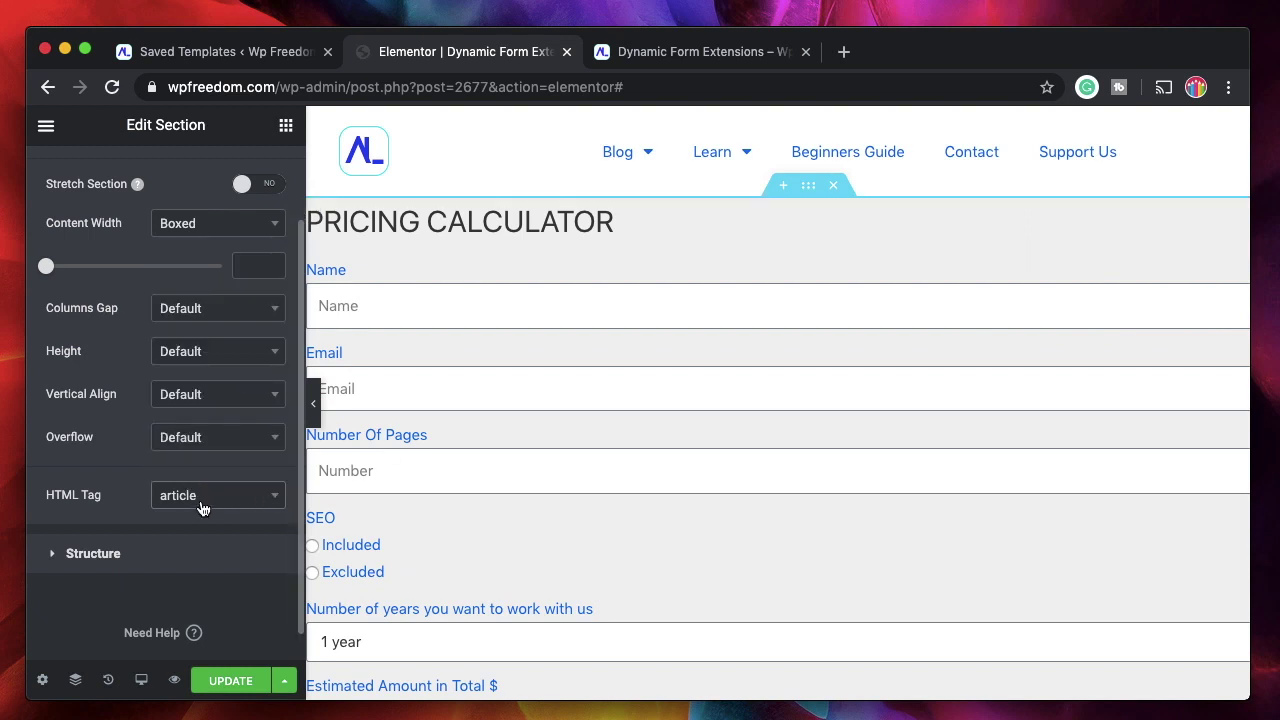